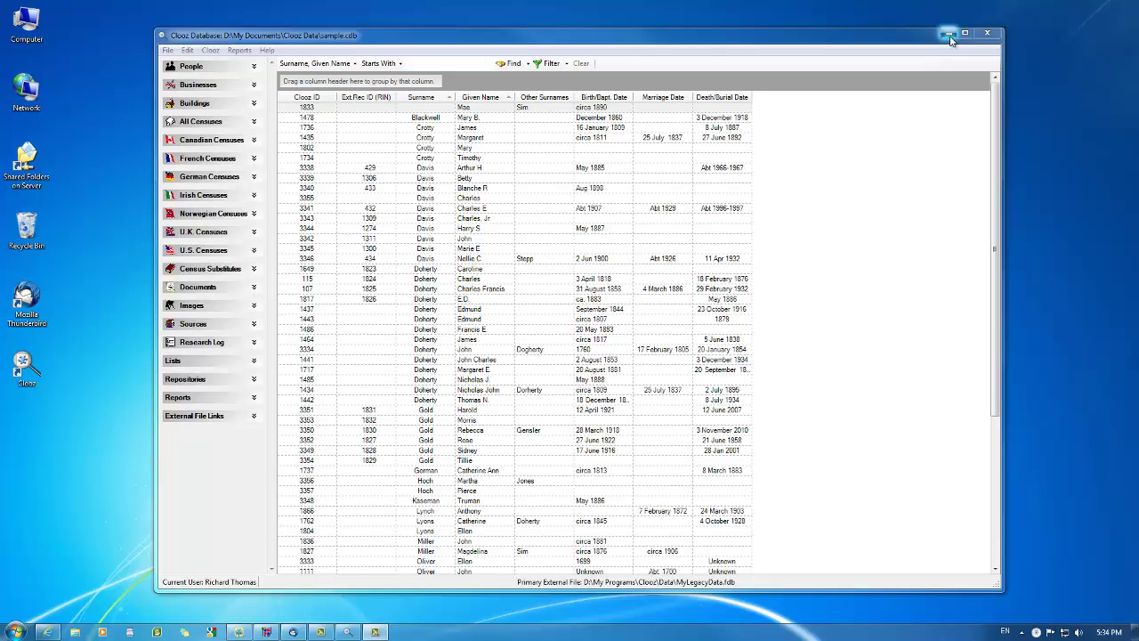
Step: Switch to Legacy Family Tree, examine the record numbers (RINs) in the Index view, and return to the Family view
left_click(948, 34)
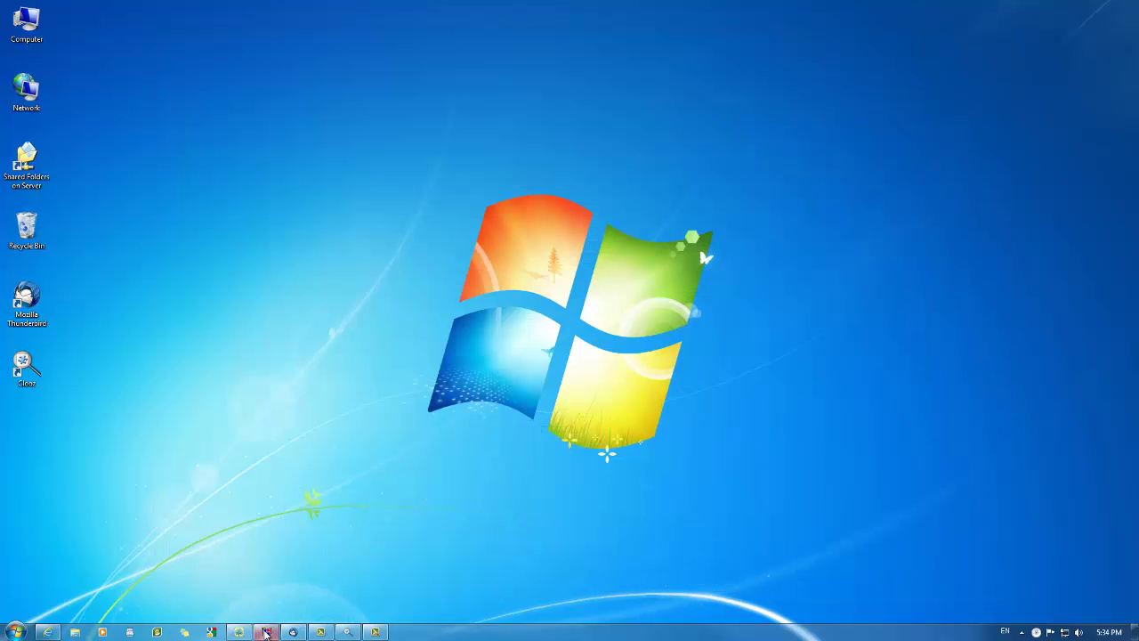
left_click(266, 632)
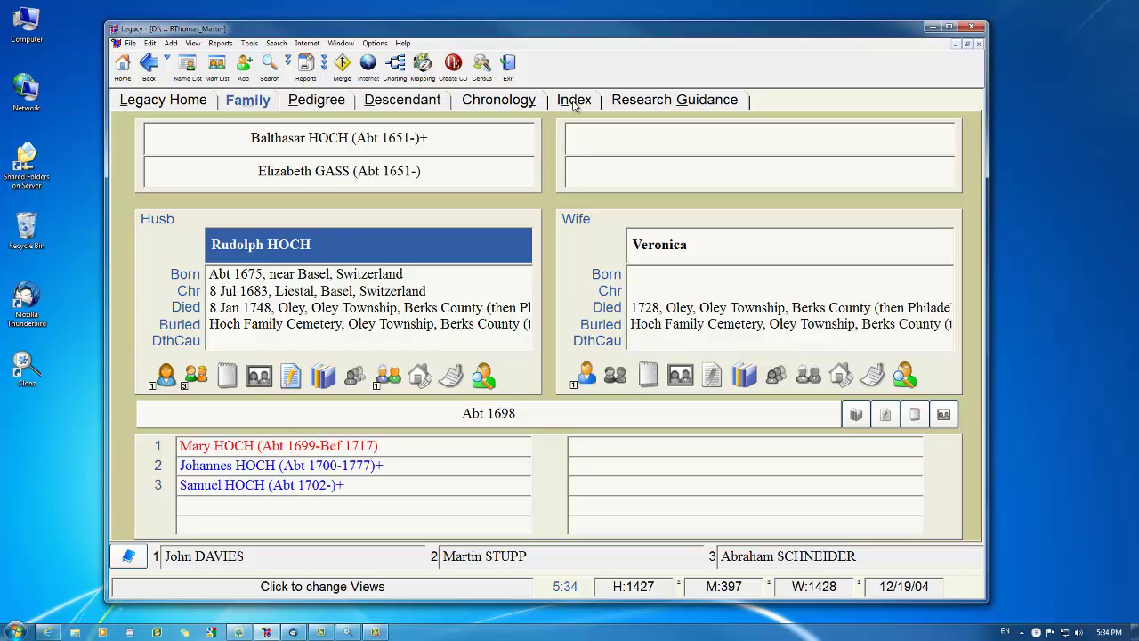
left_click(574, 100)
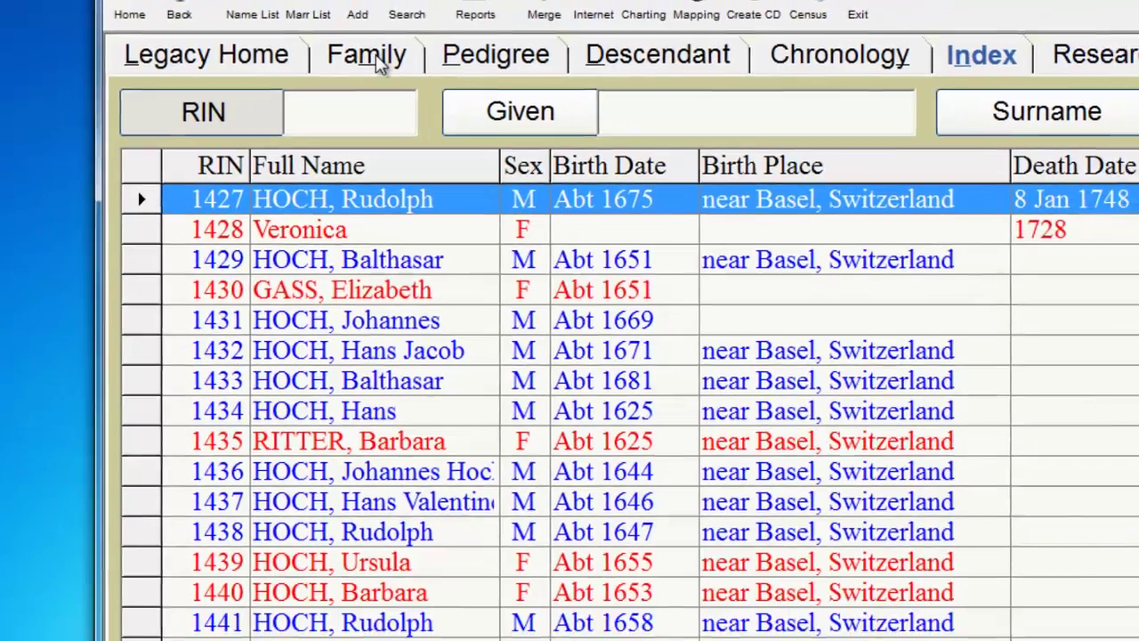
left_click(411, 52)
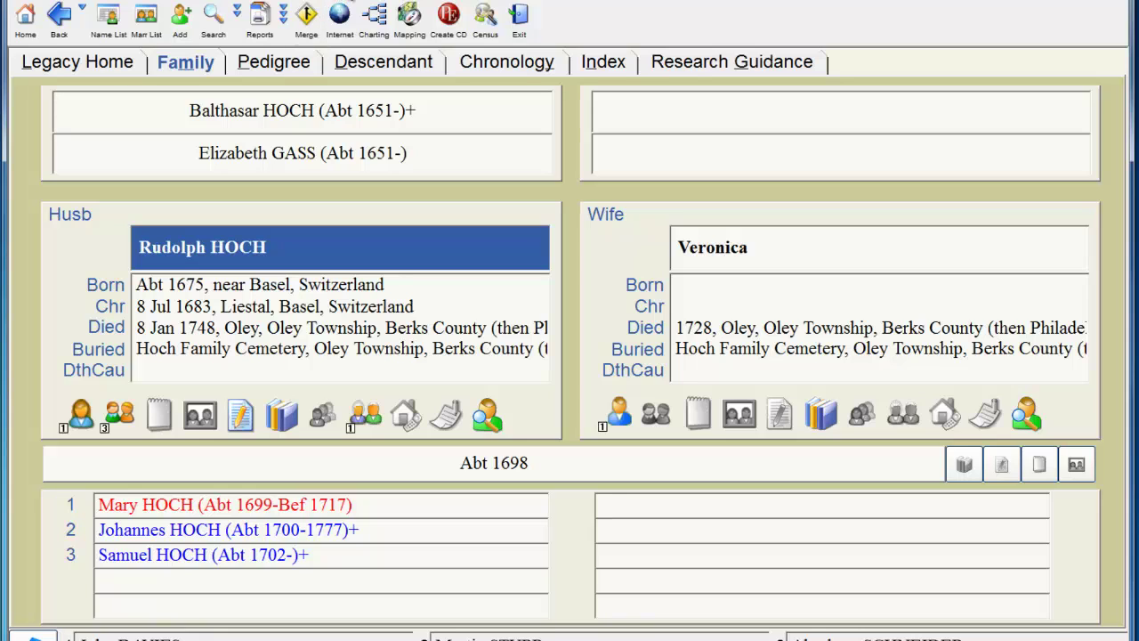
Step: Customize the view options so that RINs are the numbers displayed on names, and save the settings
left_click(348, 0)
left_click(369, 8)
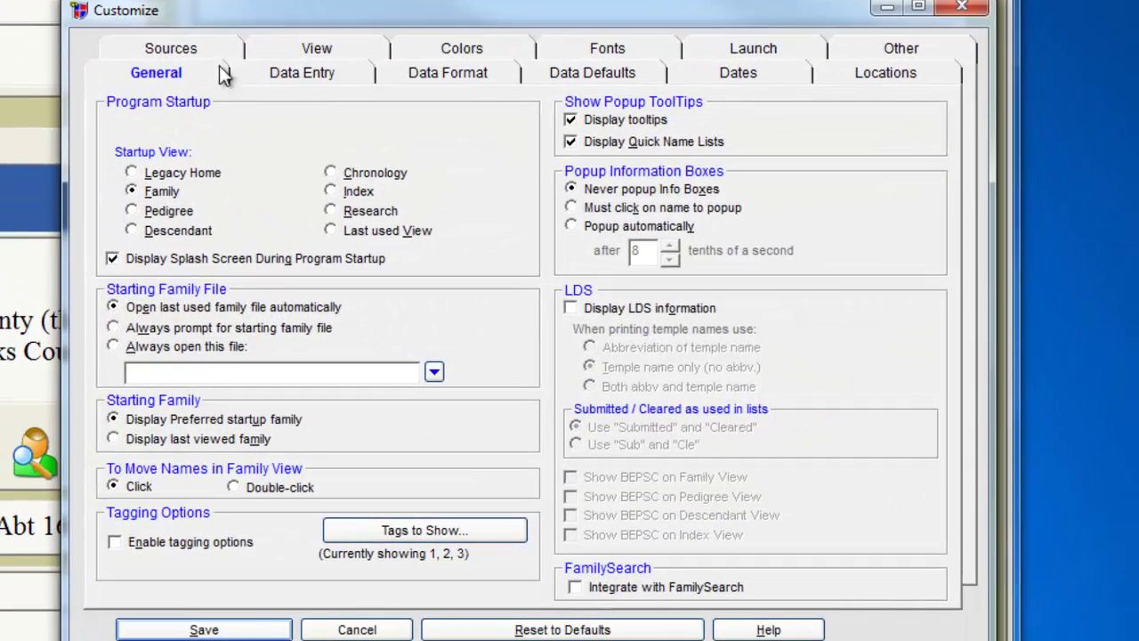
left_click(313, 48)
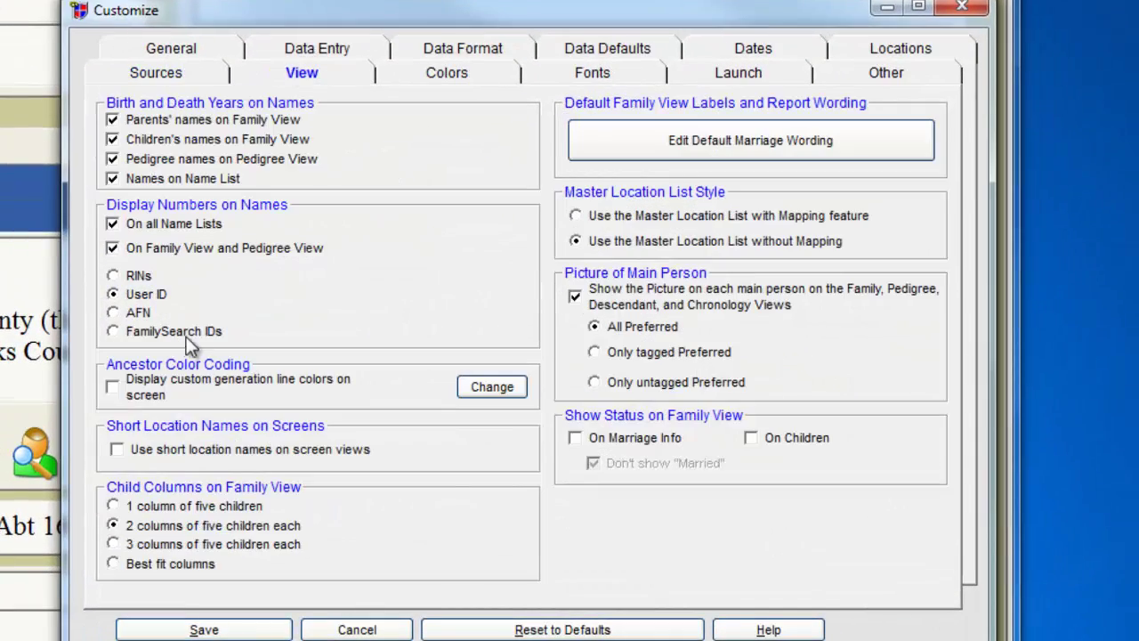
left_click(113, 275)
left_click(187, 629)
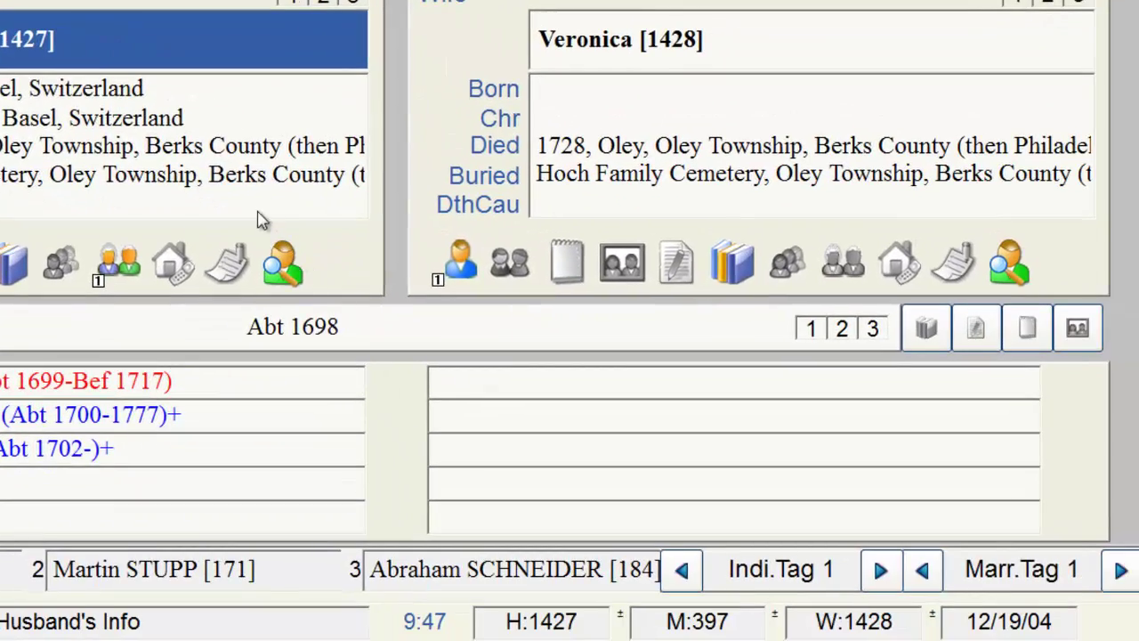
left_click(715, 492)
left_click(253, 214)
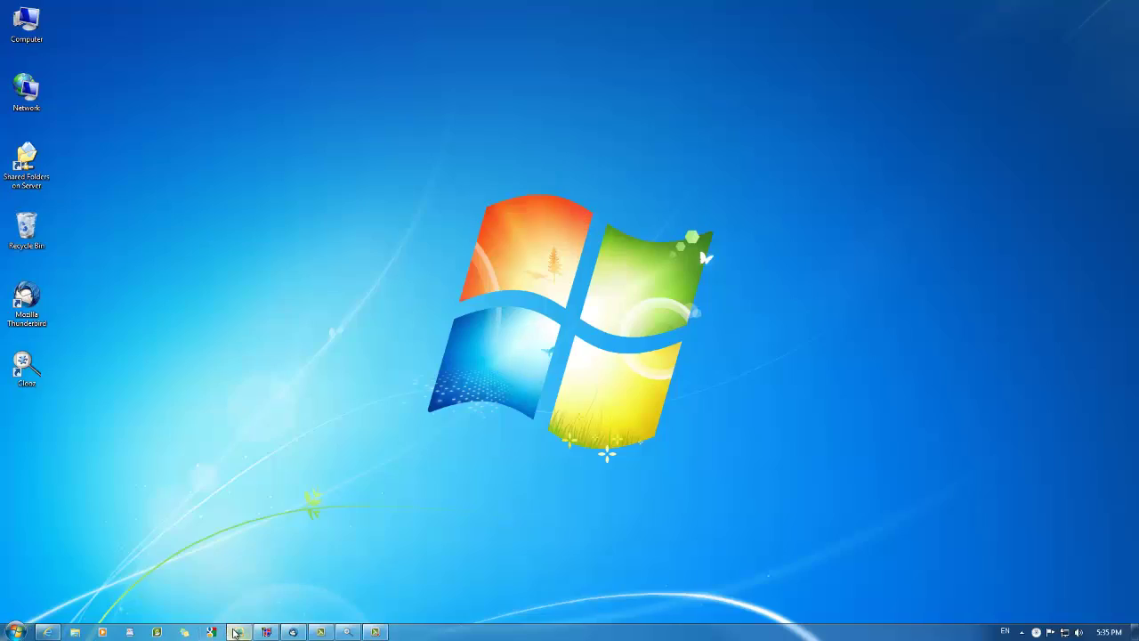
Step: Switch to RootsMagic and set the number to display after names to Record number (RIN) in the file options
left_click(236, 631)
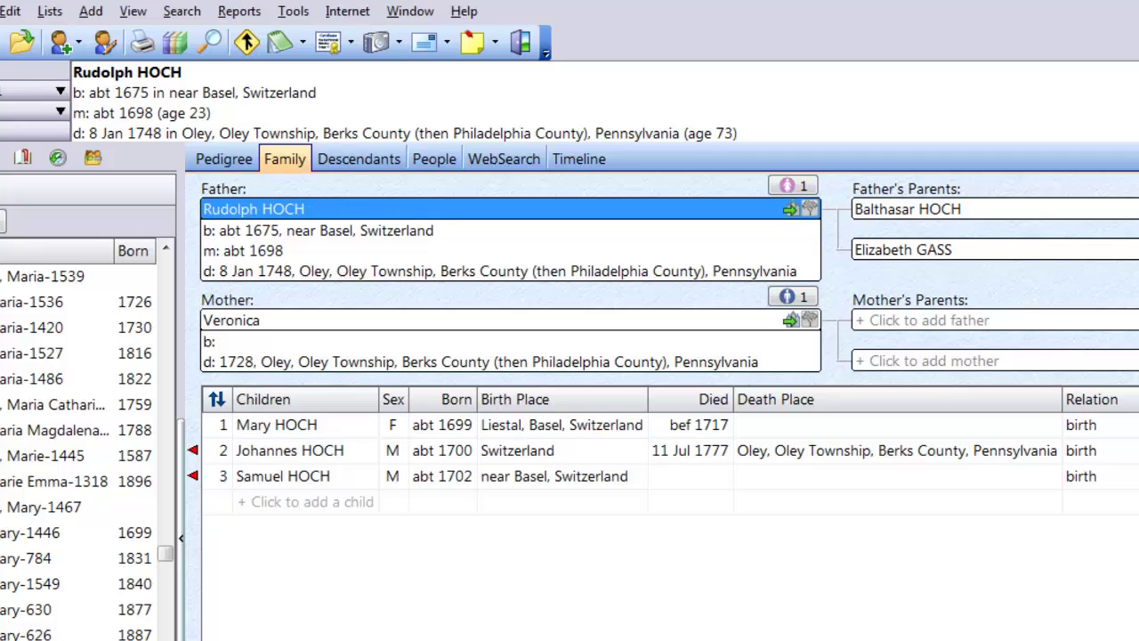
left_click(292, 11)
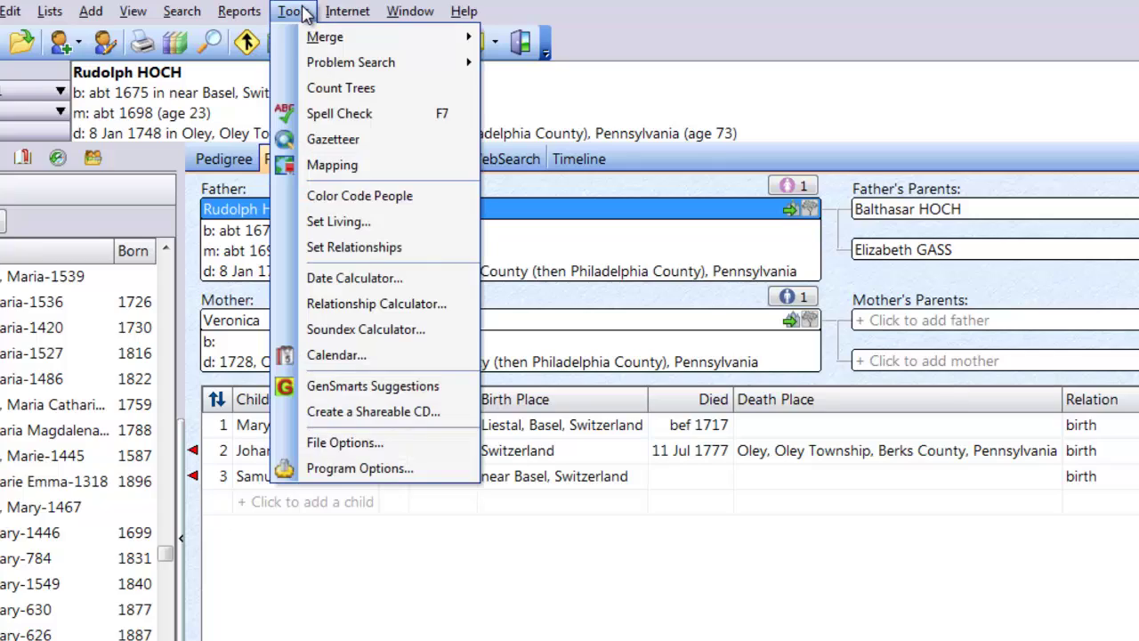
left_click(345, 442)
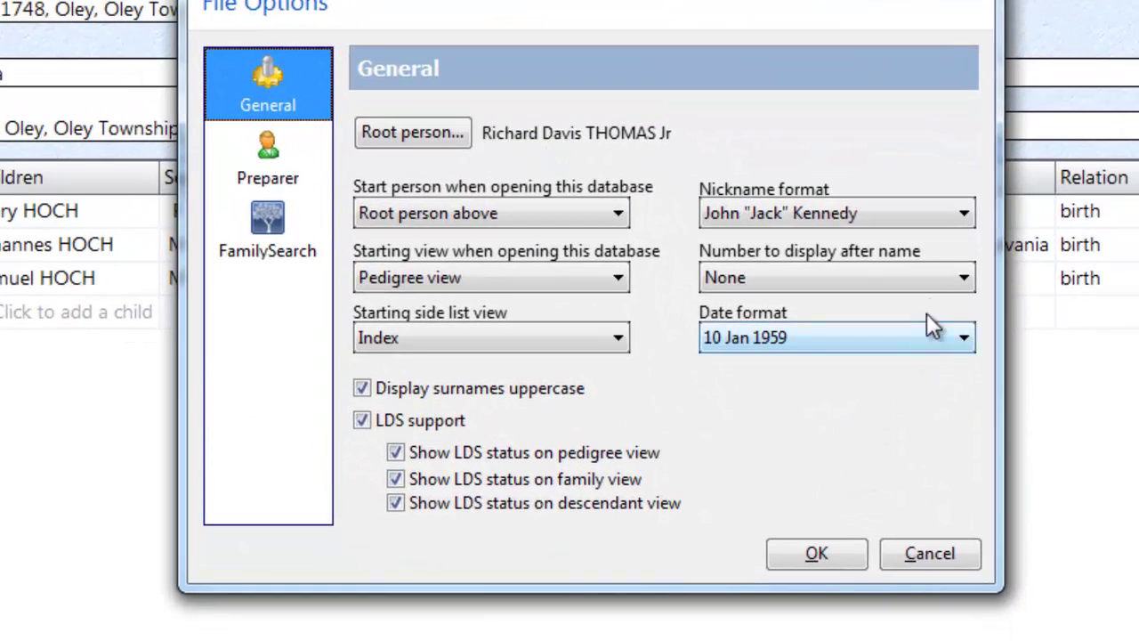
left_click(962, 281)
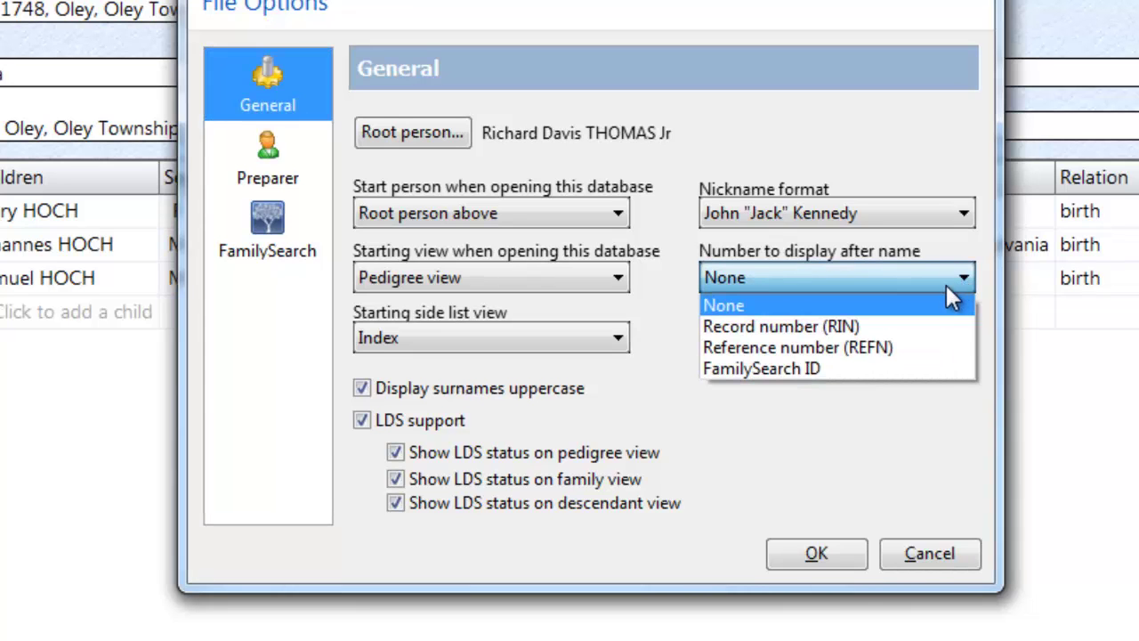
left_click(907, 334)
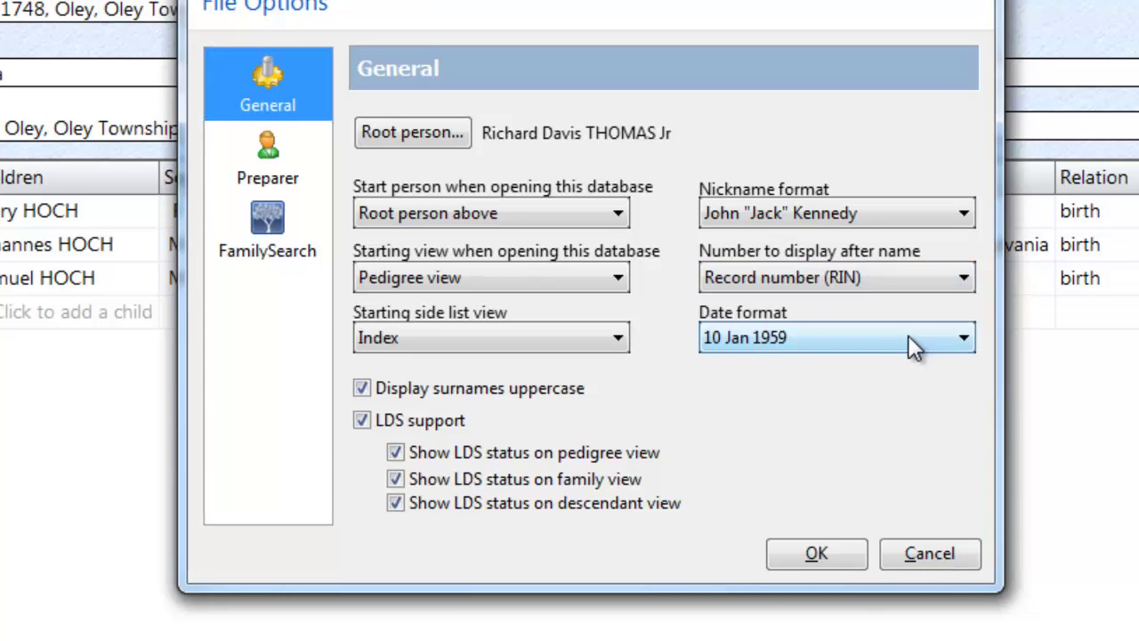
left_click(819, 549)
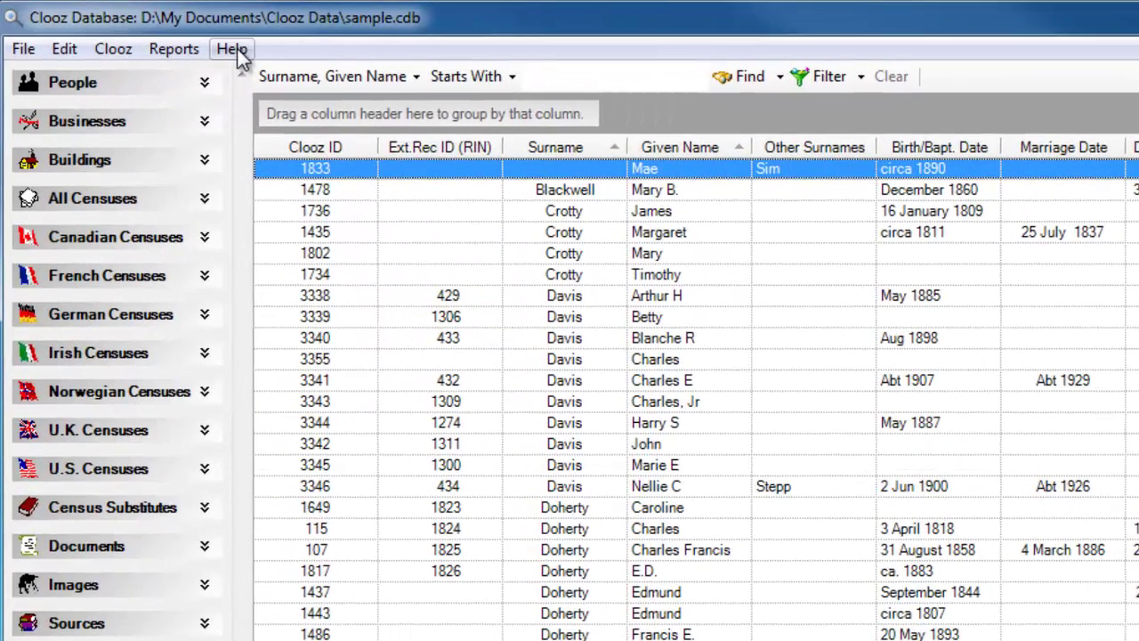
Step: Read the Clooz help topic on linking people to other programs, including the table of external identification number options
left_click(235, 49)
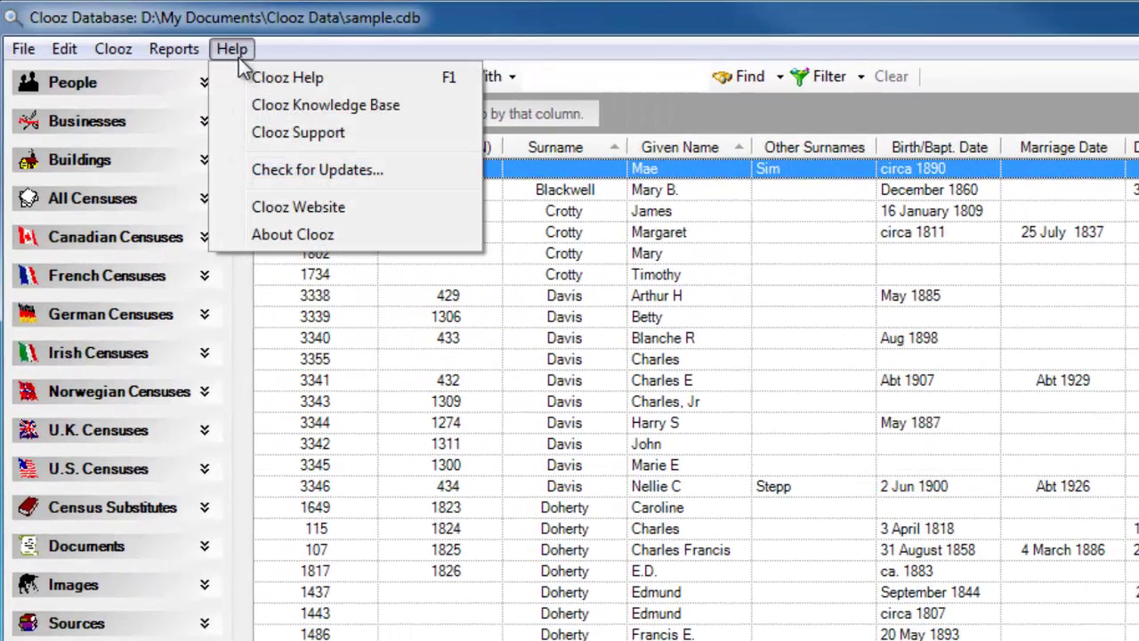
left_click(264, 80)
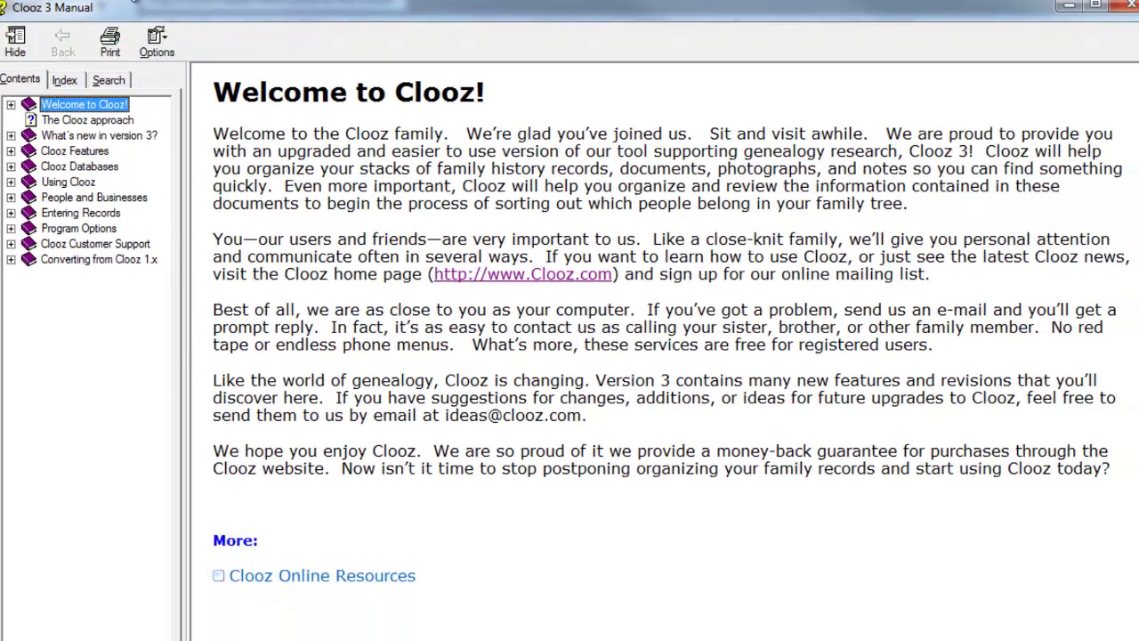
left_click(10, 197)
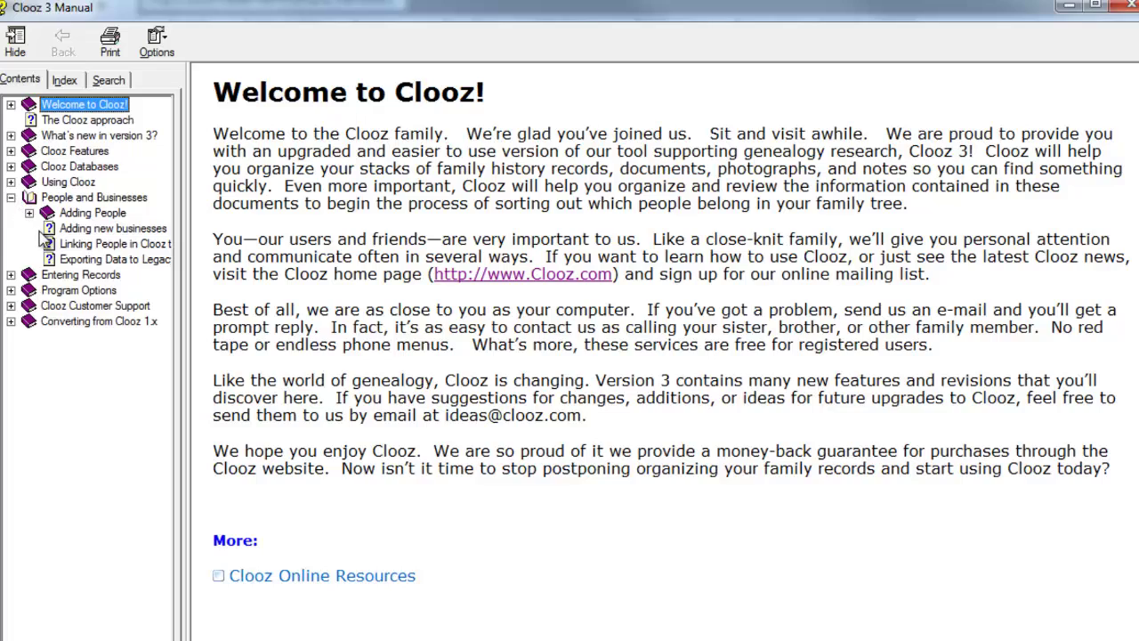
left_click(72, 243)
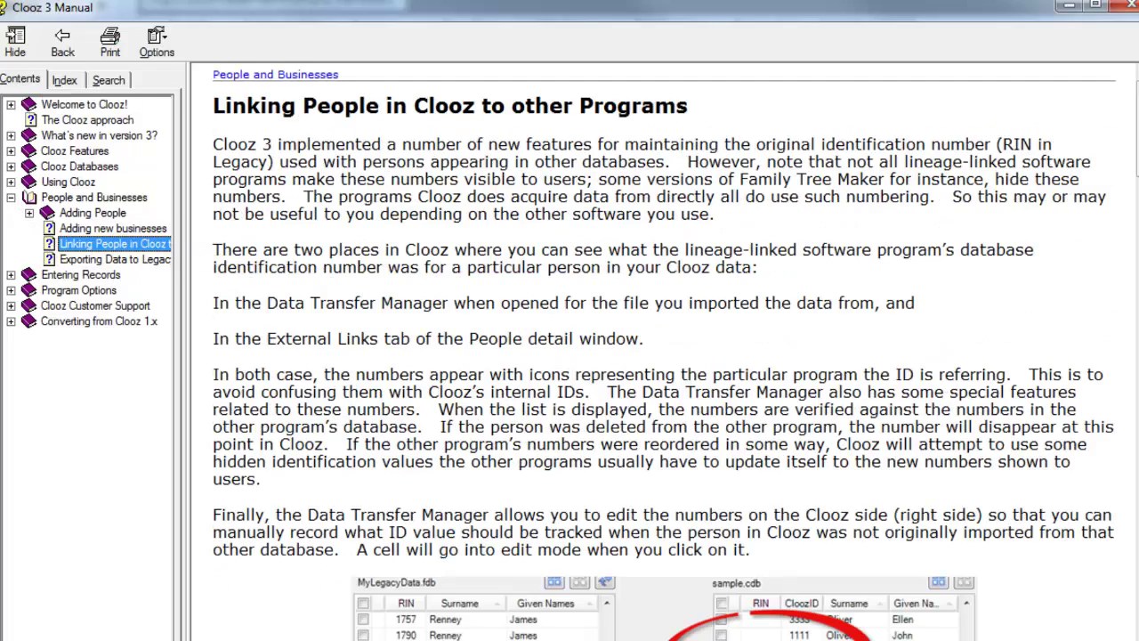
scroll(1114, 406, "down", 20)
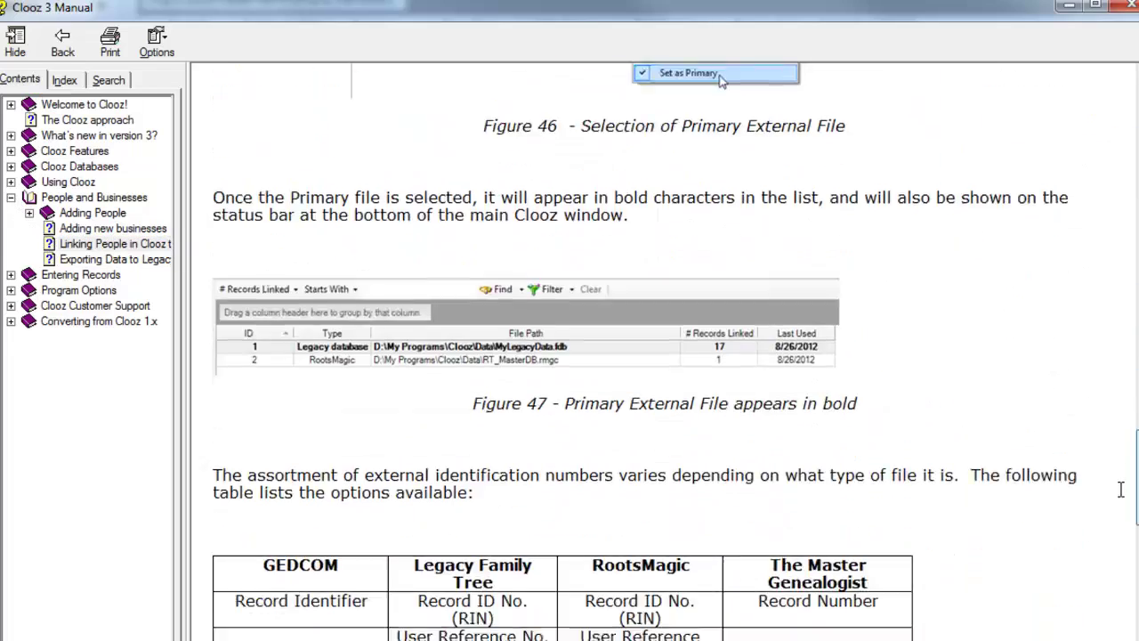
scroll(1119, 508, "down", 1)
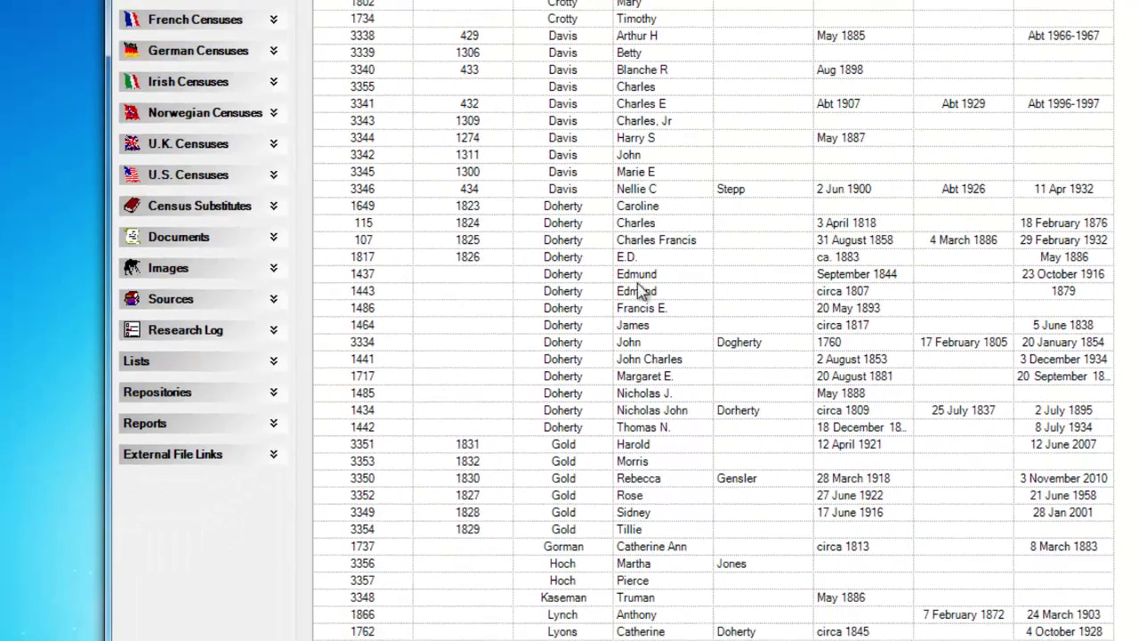
Step: Set the Legacy database MyLegacyData.fdb as the primary file among the external file links
left_click(227, 457)
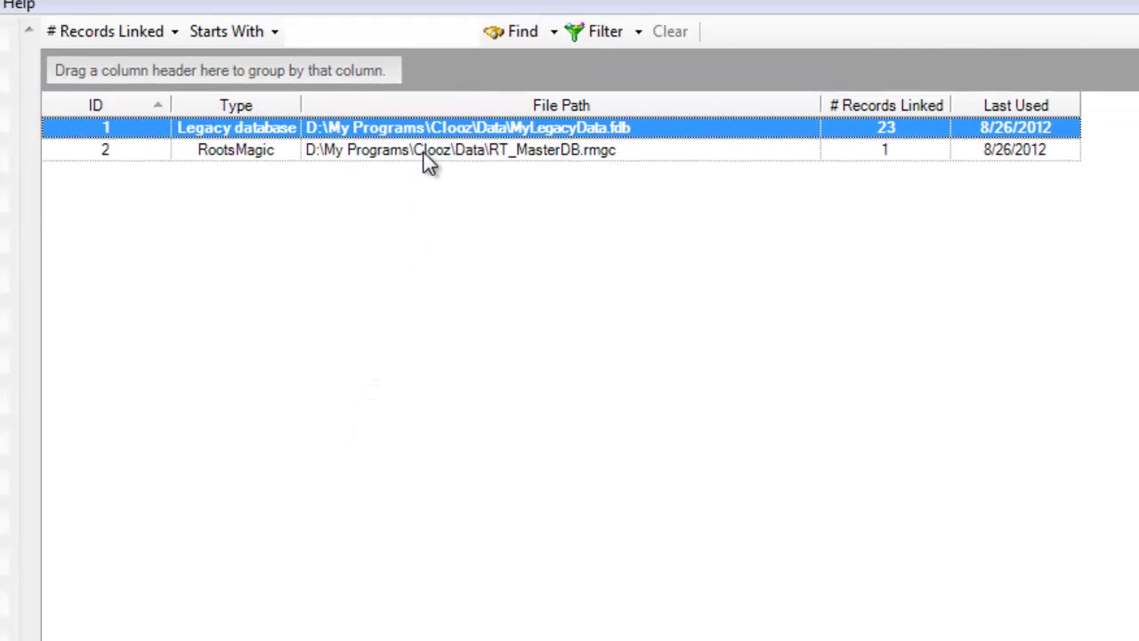
left_click(427, 153)
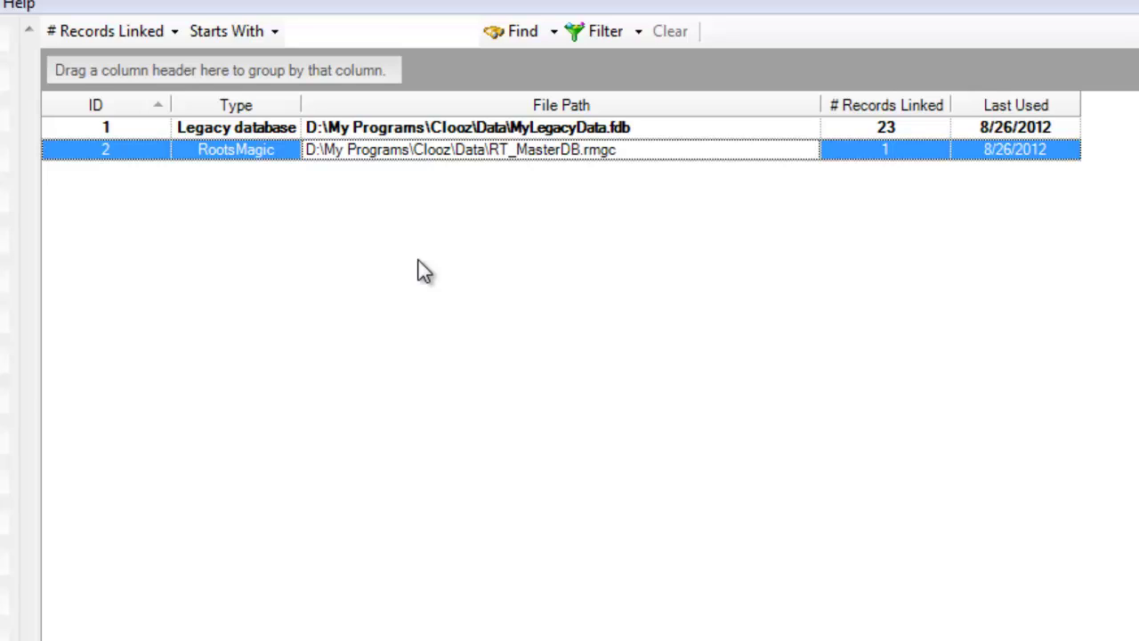
key("Up")
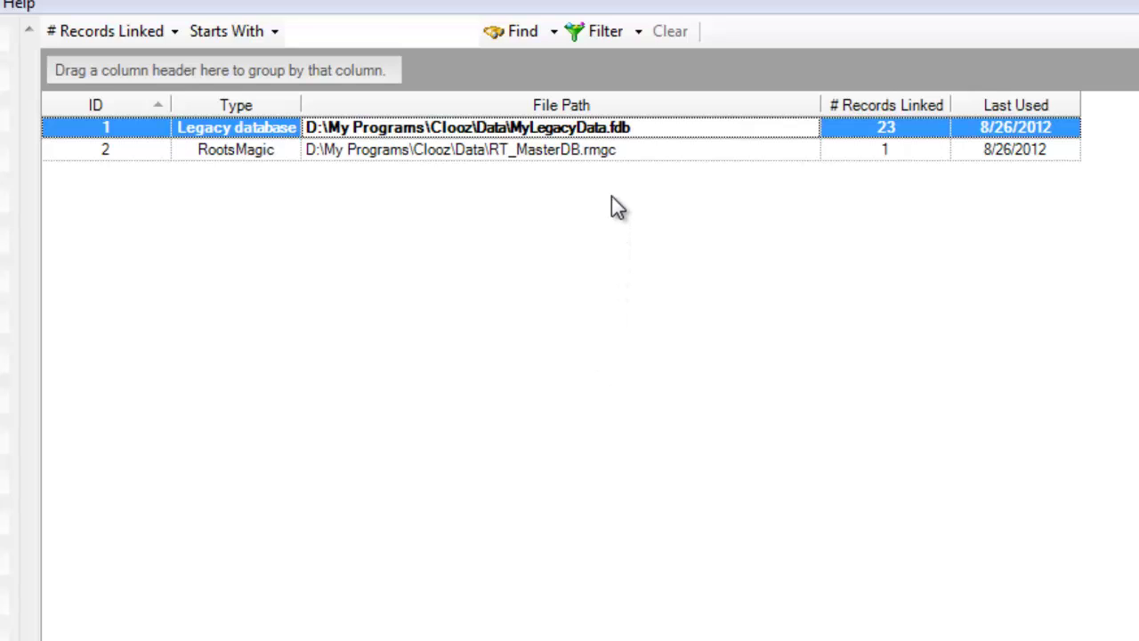
left_click(637, 150)
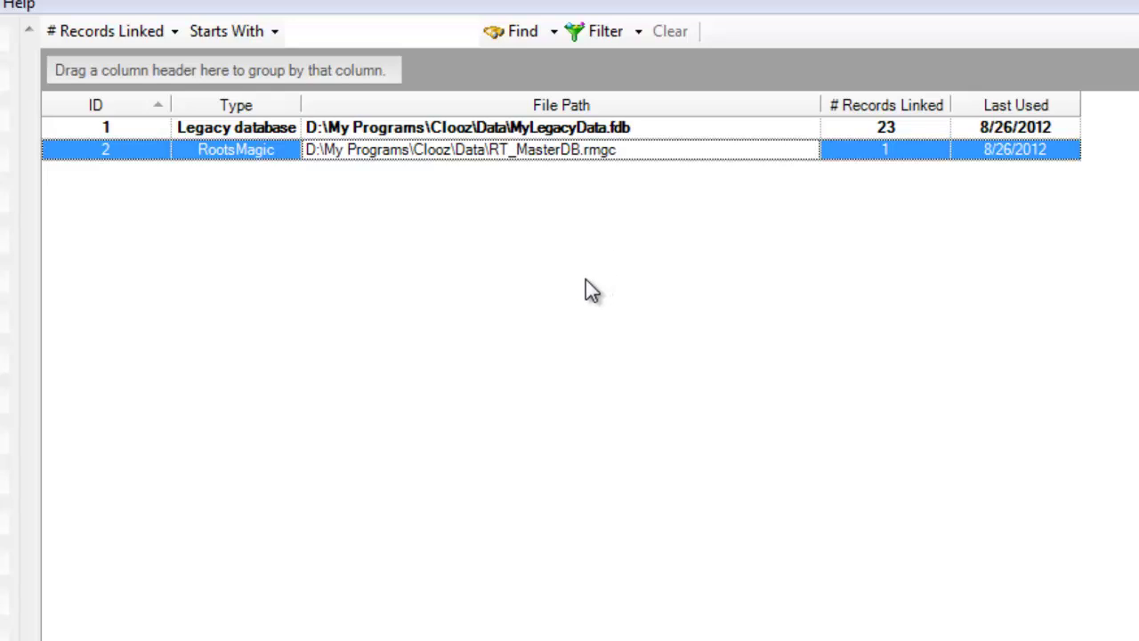
right_click(653, 124)
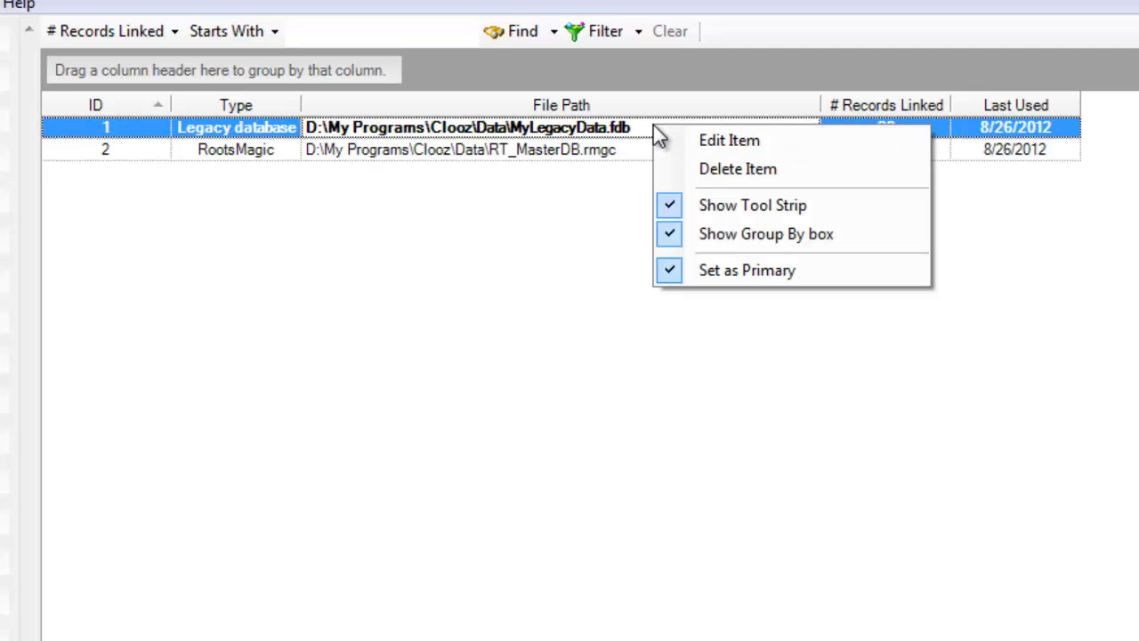
left_click(808, 273)
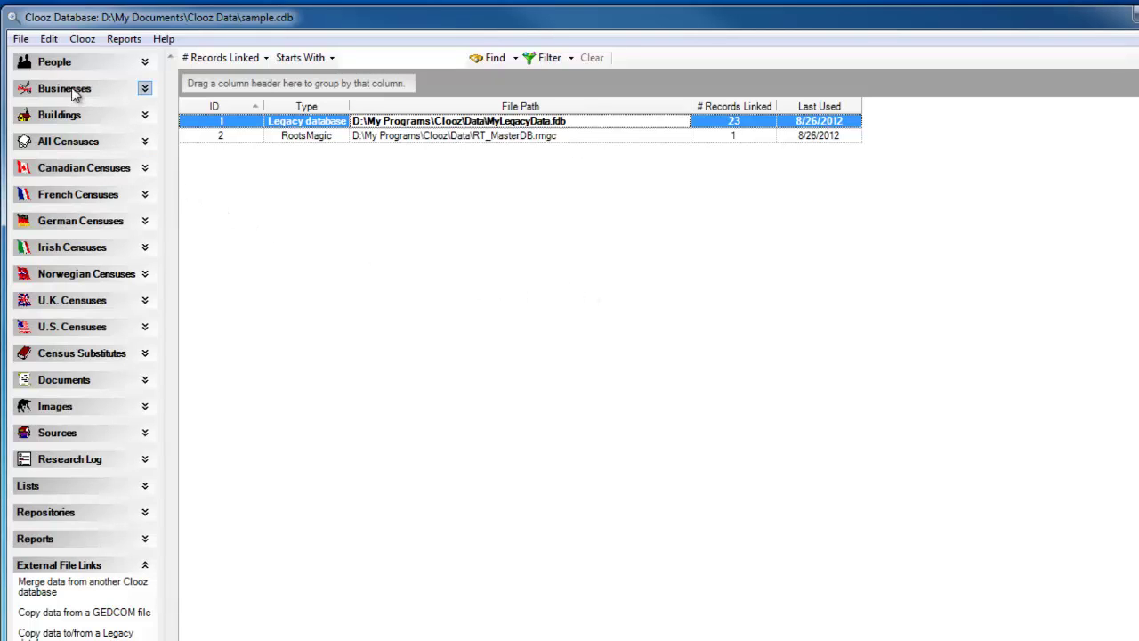
Step: Hide the Alternate ID column in the People list and show the External ID (RIN) column instead
left_click(61, 66)
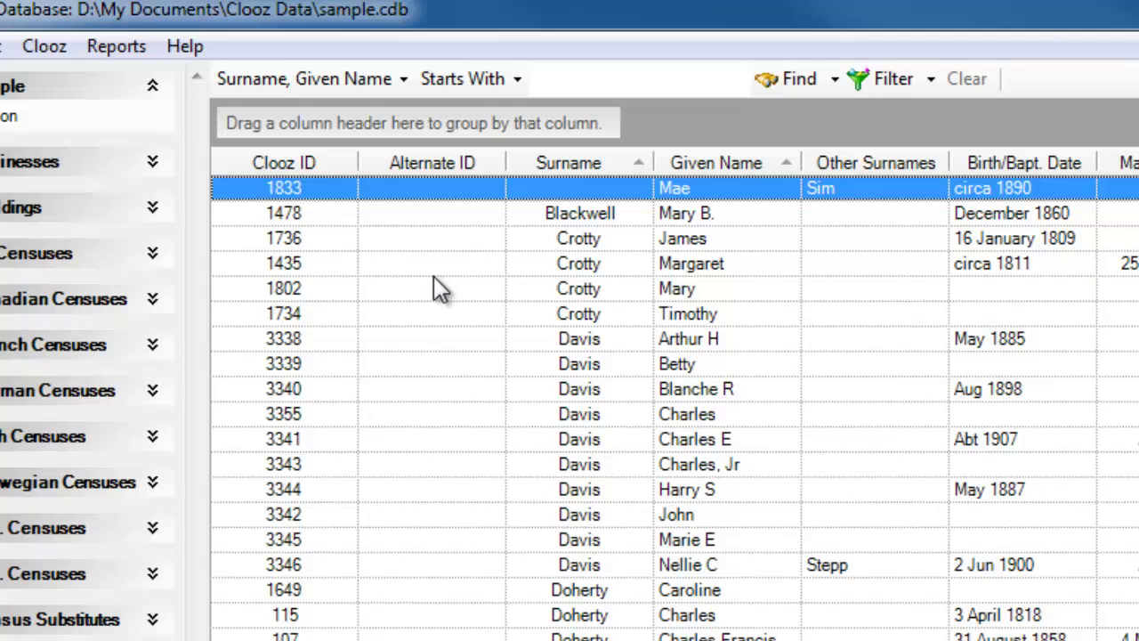
right_click(433, 274)
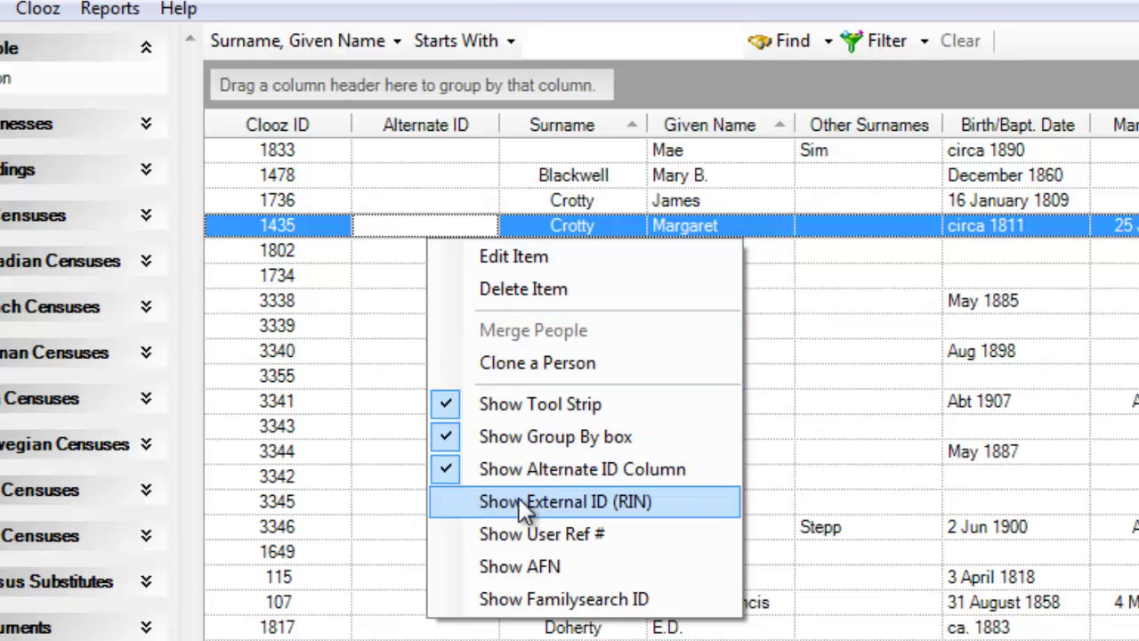
left_click(674, 478)
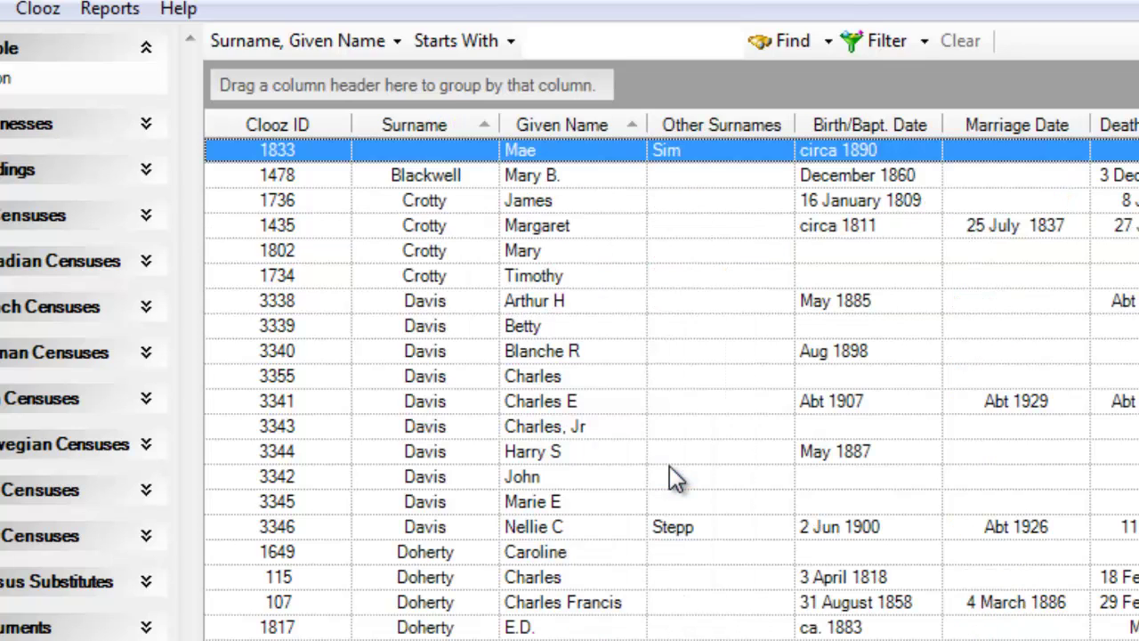
right_click(471, 336)
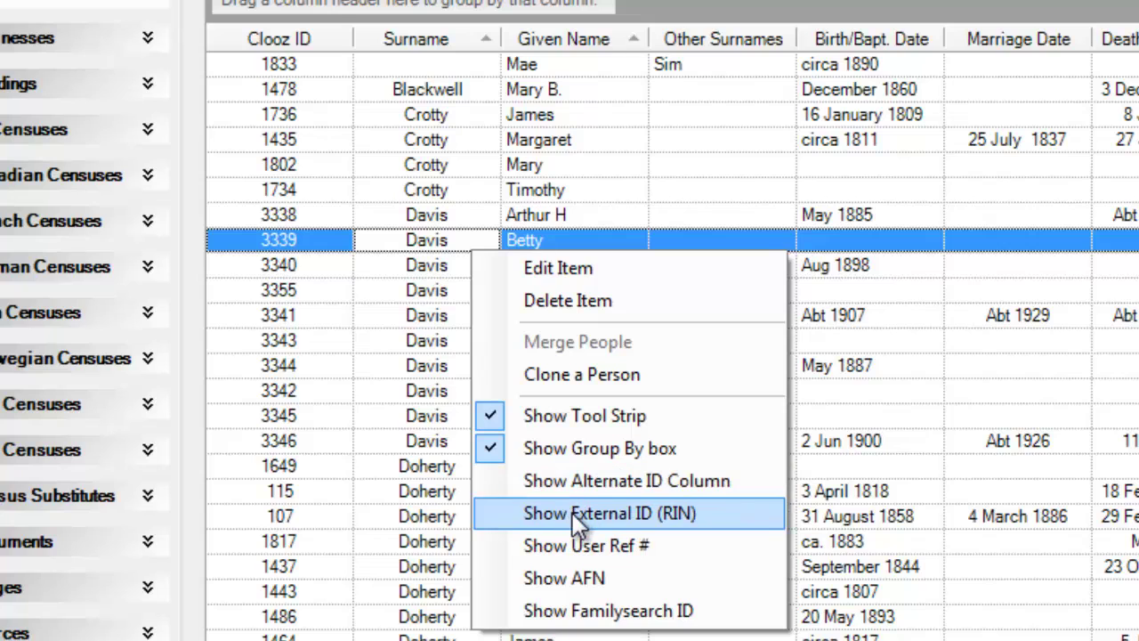
left_click(573, 513)
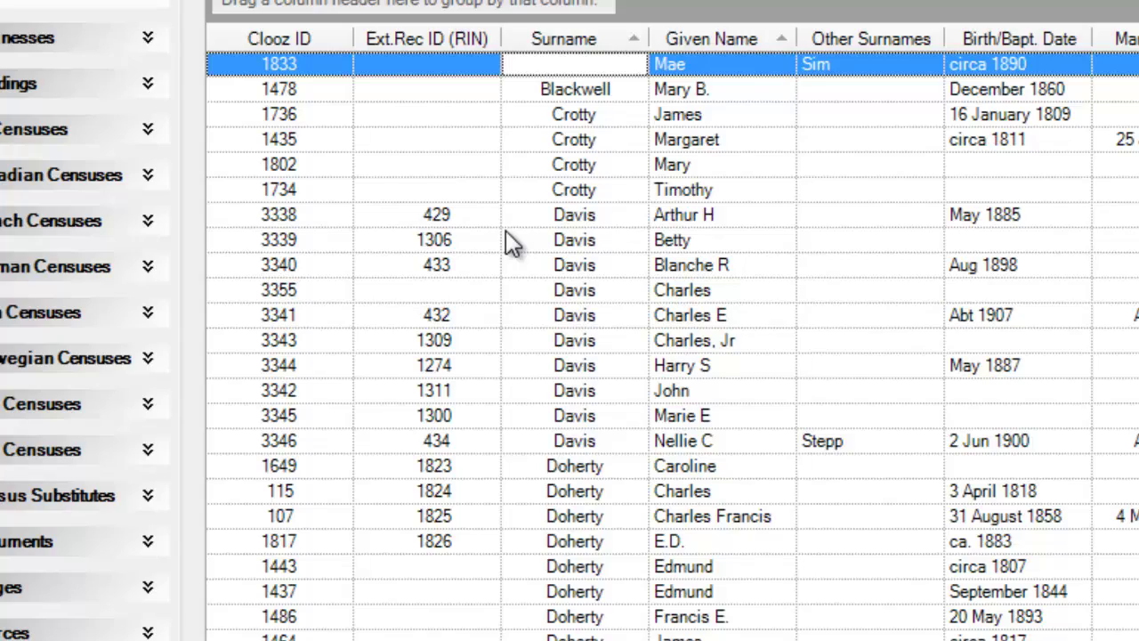
Step: Open the first person in the list with an external RIN, review the record's file links, and close it
left_click(522, 215)
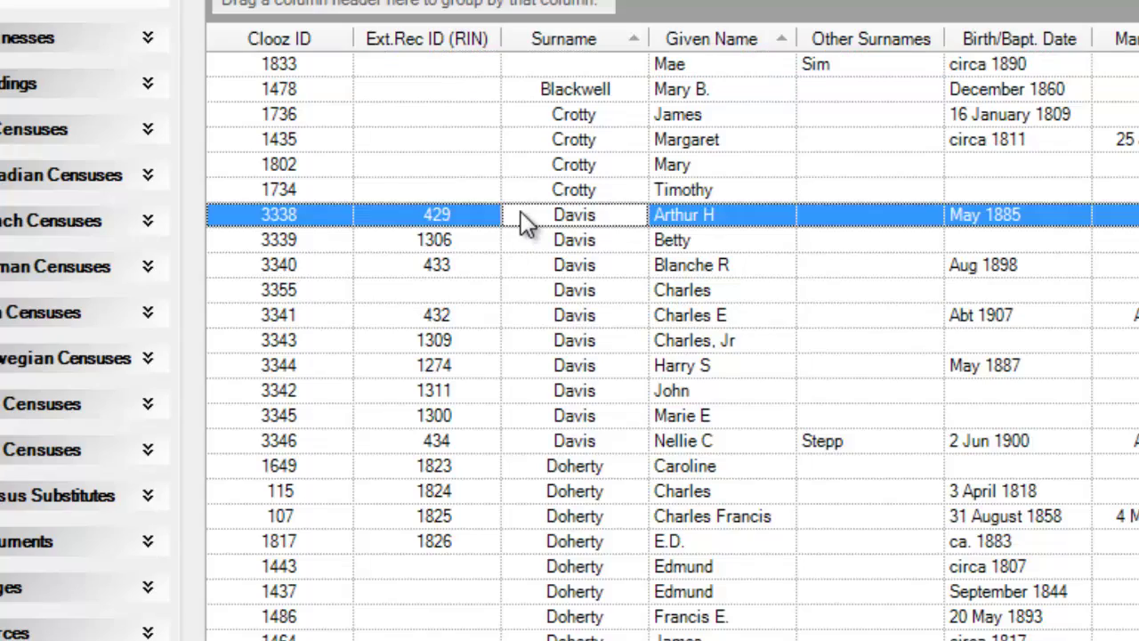
double_click(522, 215)
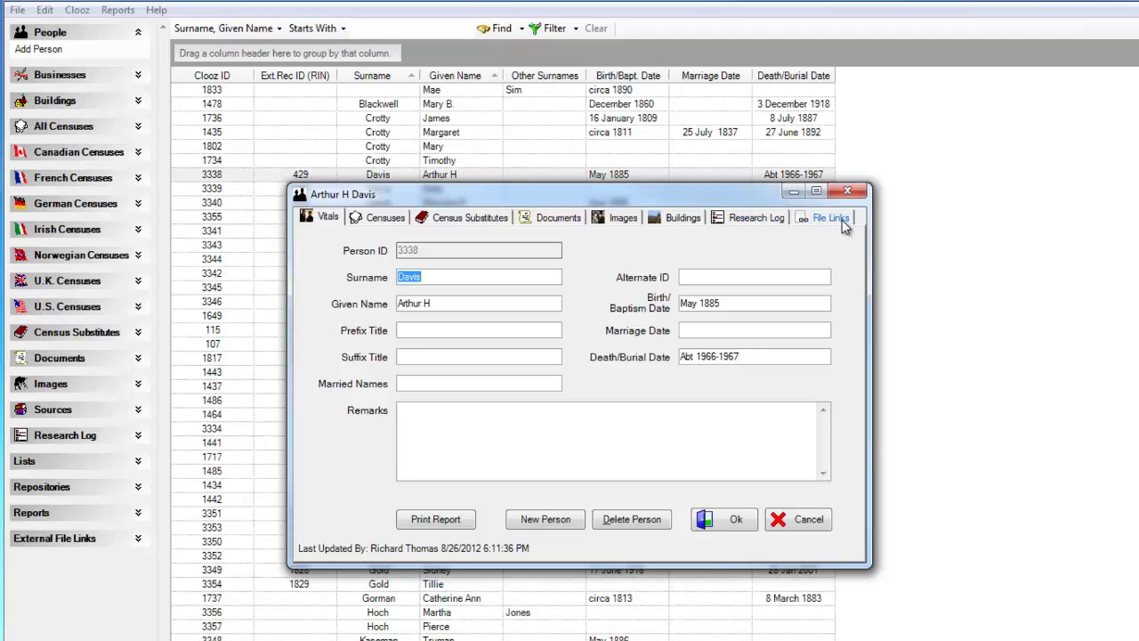
left_click(843, 223)
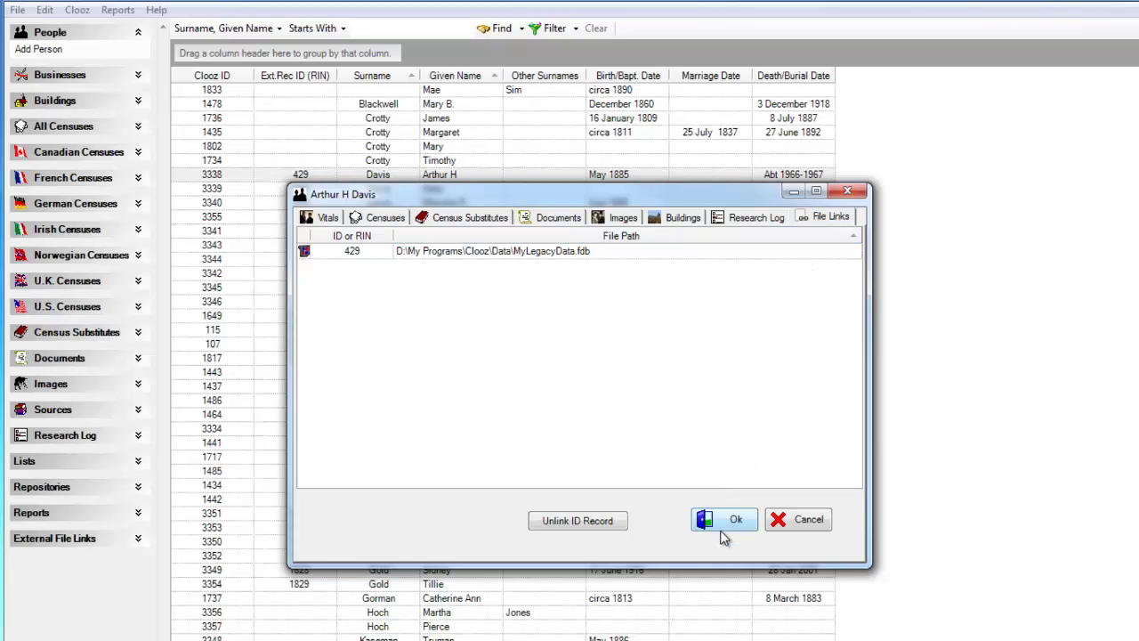
left_click(722, 534)
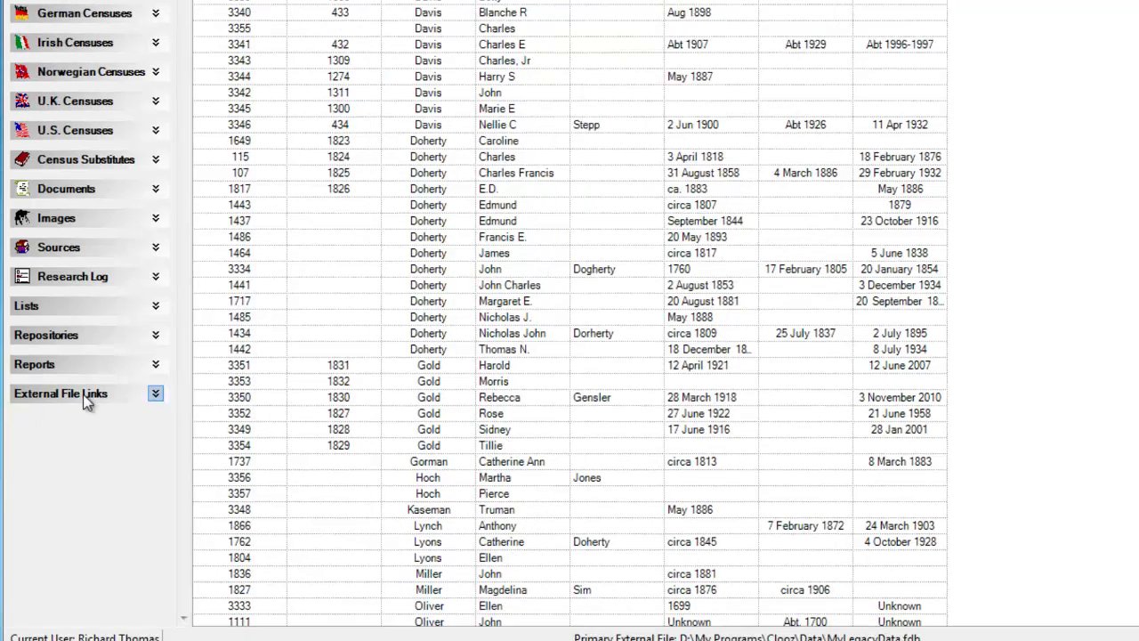
Step: Start a data copy to or from the Legacy database RThomas_Master.fdb through the external file links
left_click(86, 398)
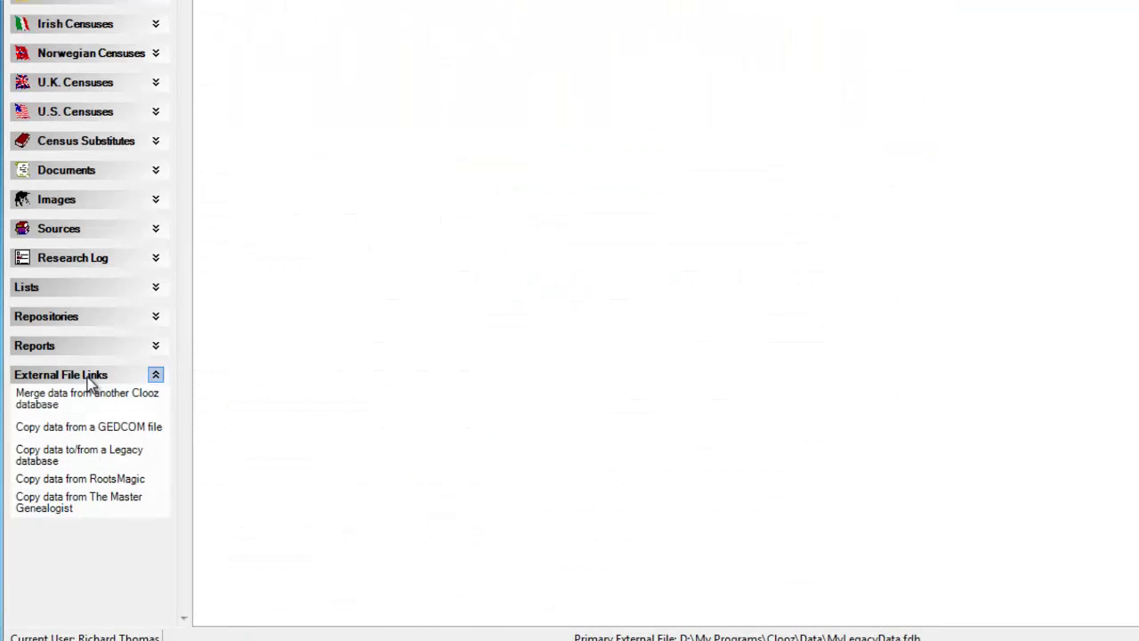
left_click(120, 448)
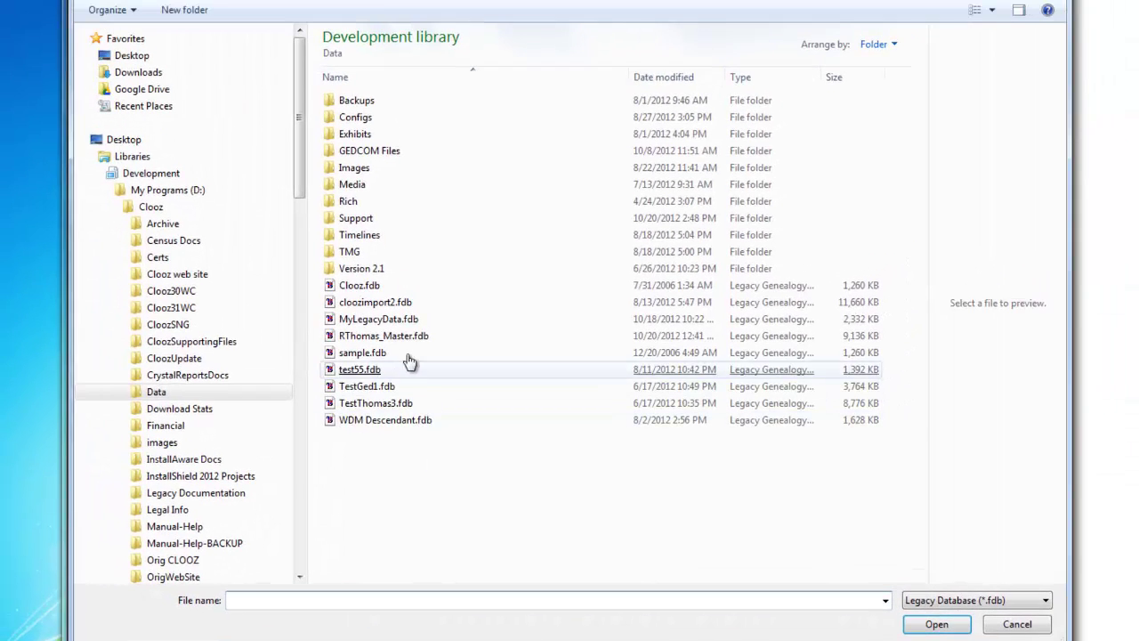
left_click(397, 336)
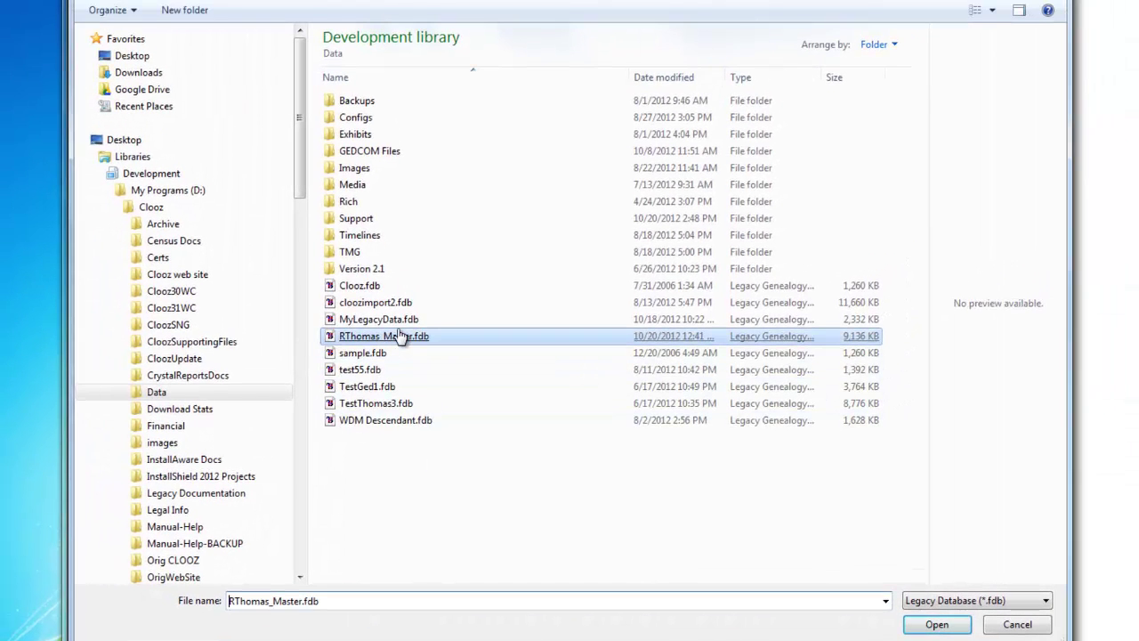
double_click(397, 336)
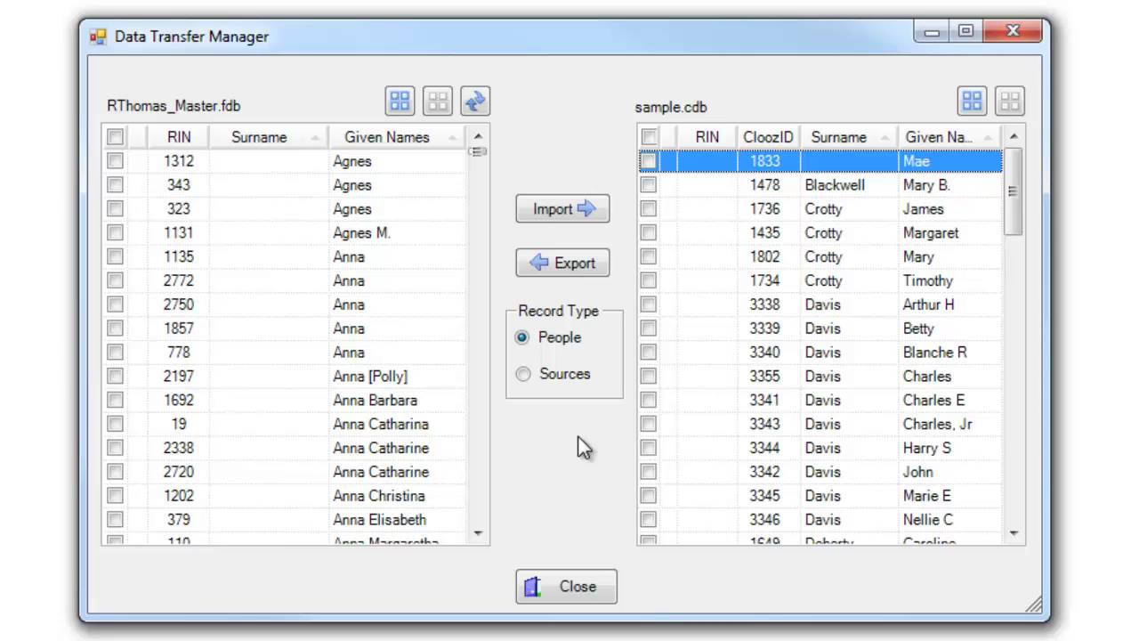
Step: Look over the source records, return to People, and view the details of the person with CloozID 1478
left_click(522, 374)
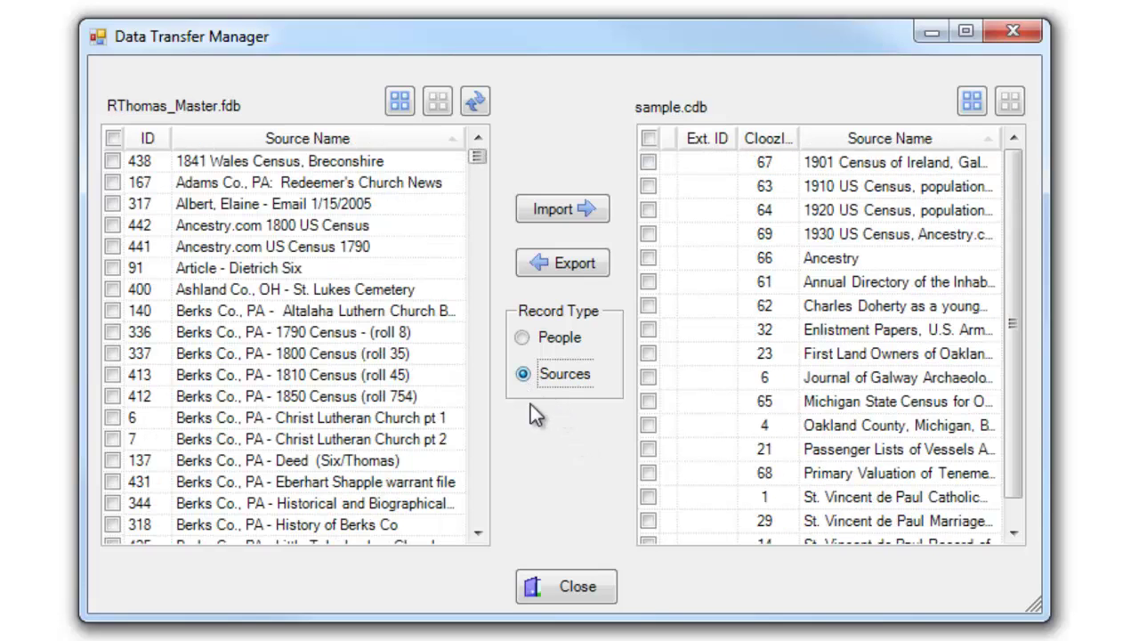
left_click(523, 338)
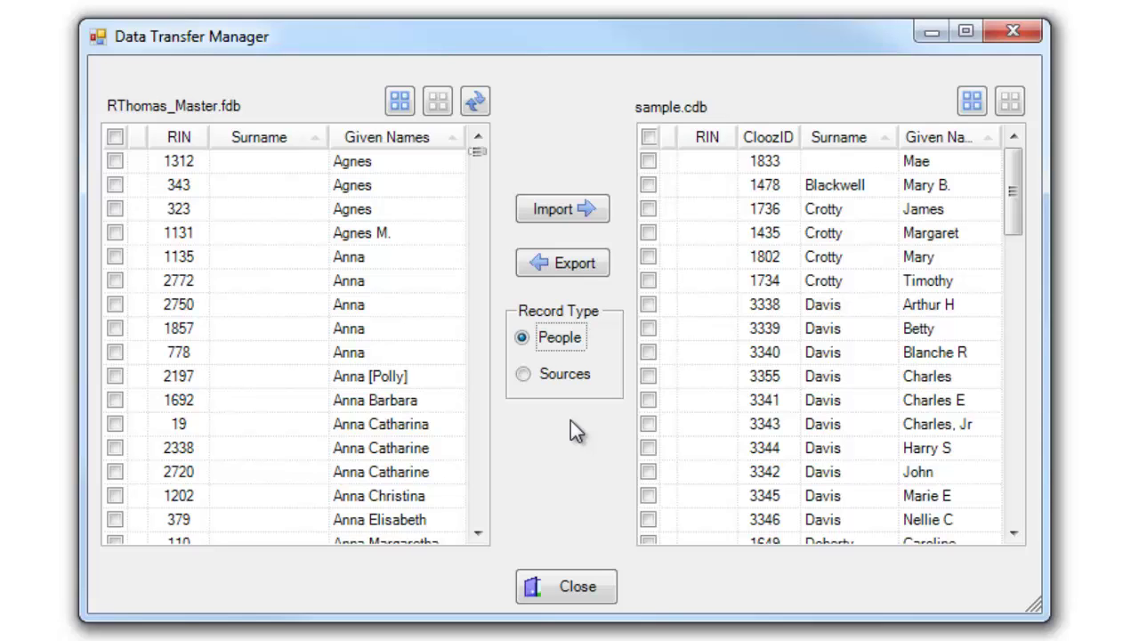
right_click(780, 185)
left_click(857, 211)
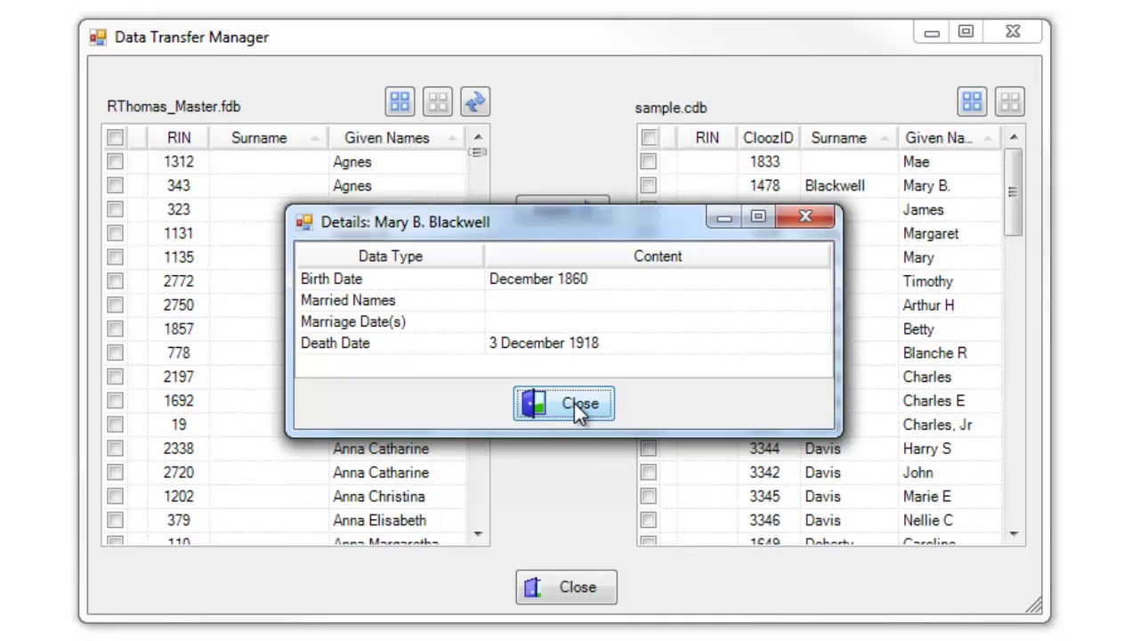
left_click(573, 403)
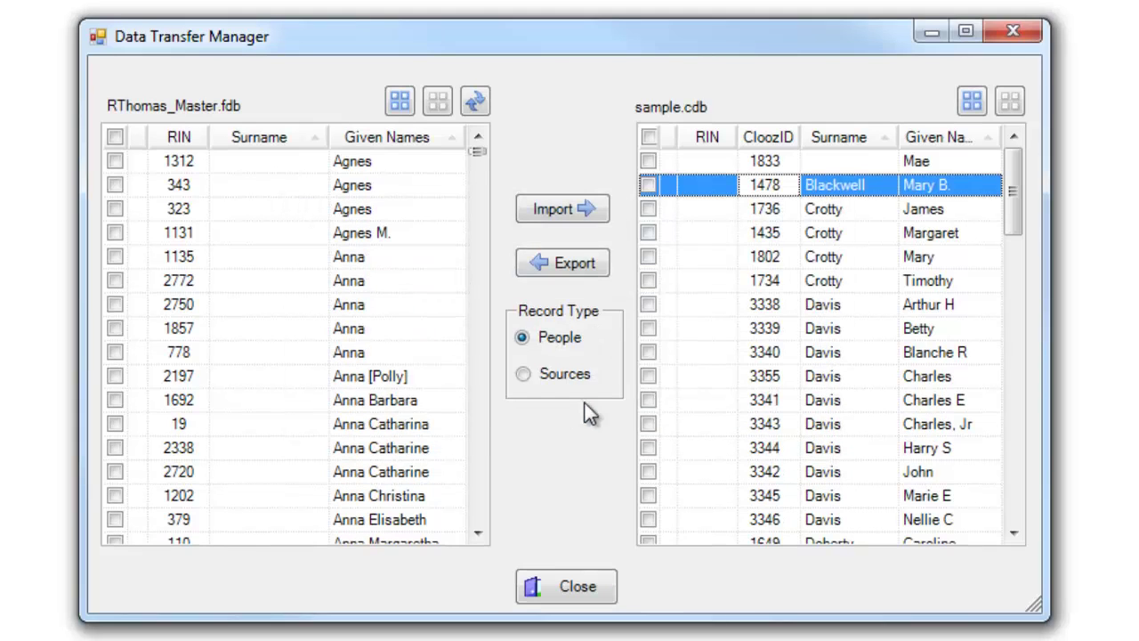
Step: Mark and unmark the person with RIN 2197 in the Legacy list, and select and deselect all its records
left_click(115, 376)
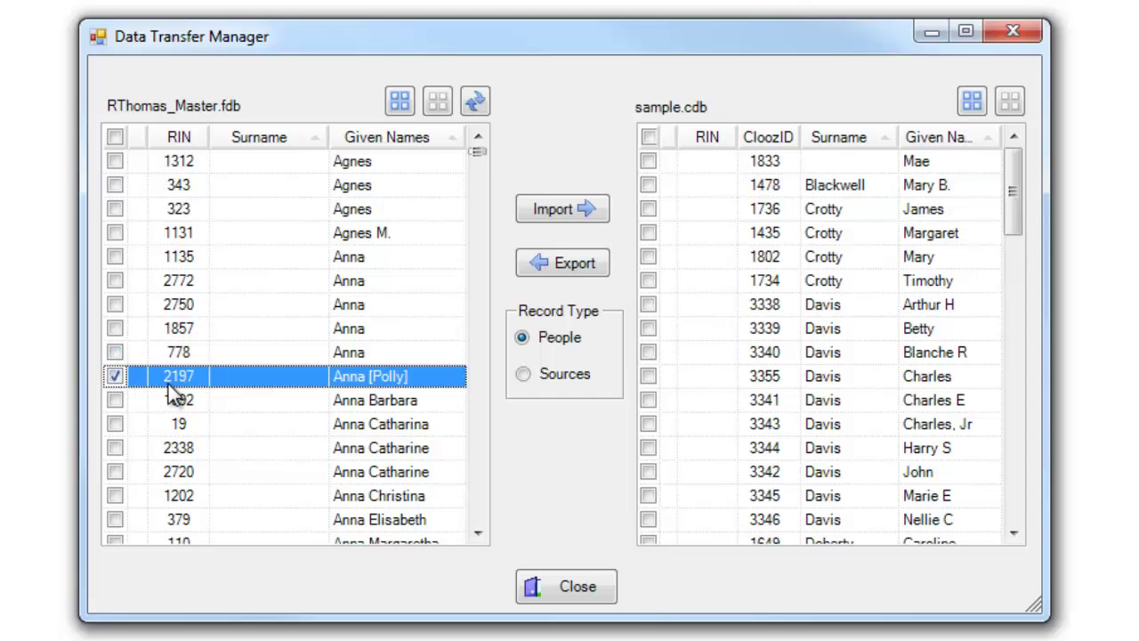
left_click(116, 374)
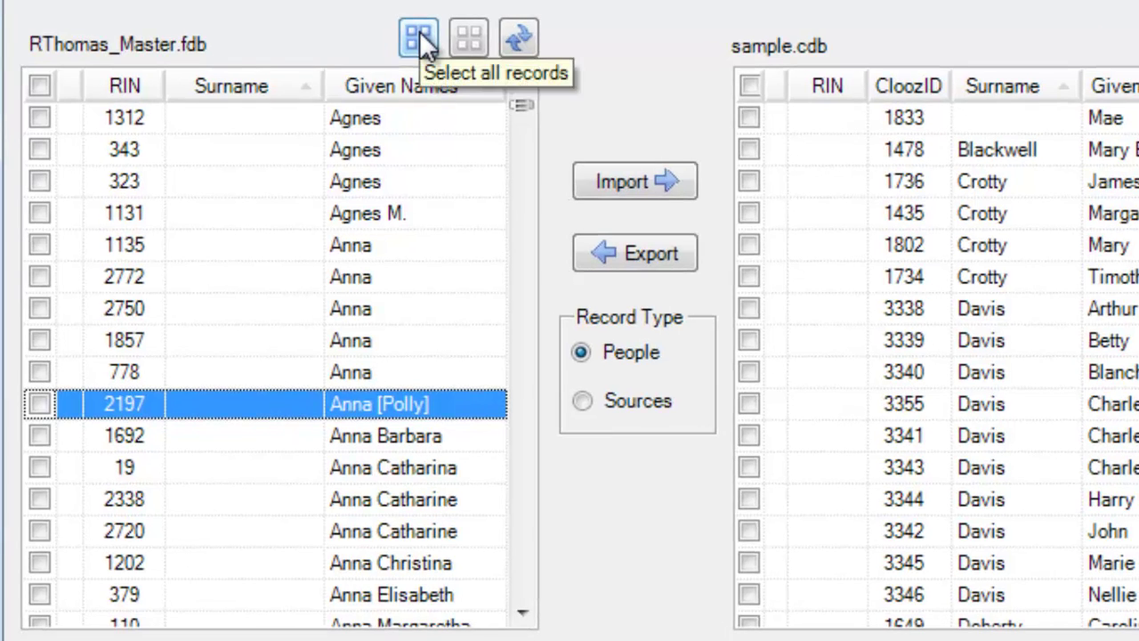
left_click(419, 35)
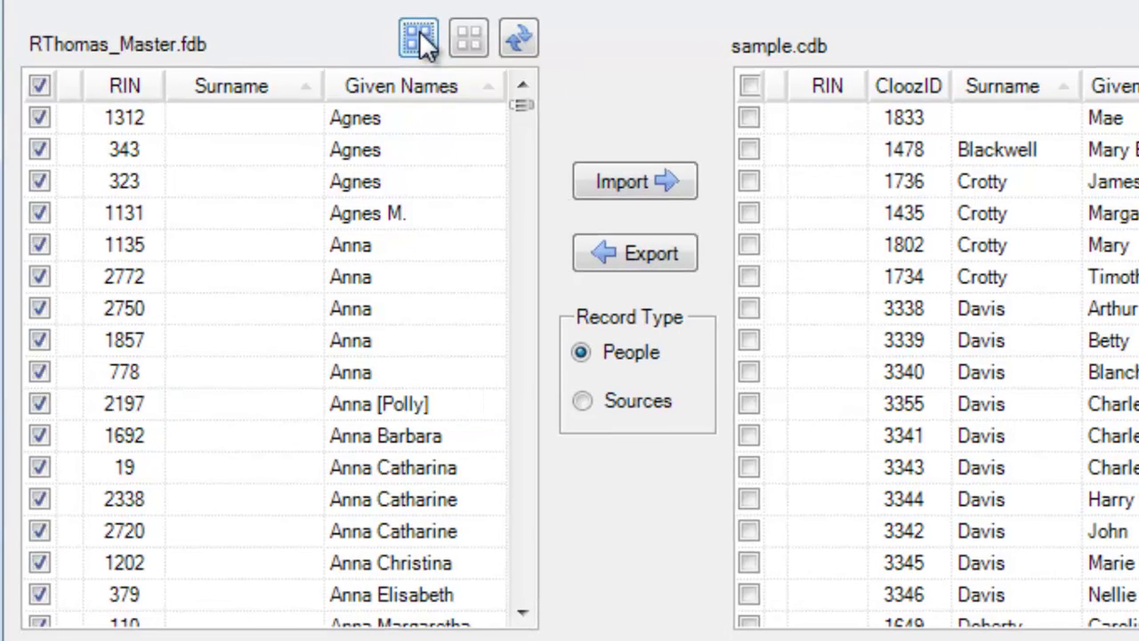
left_click(471, 37)
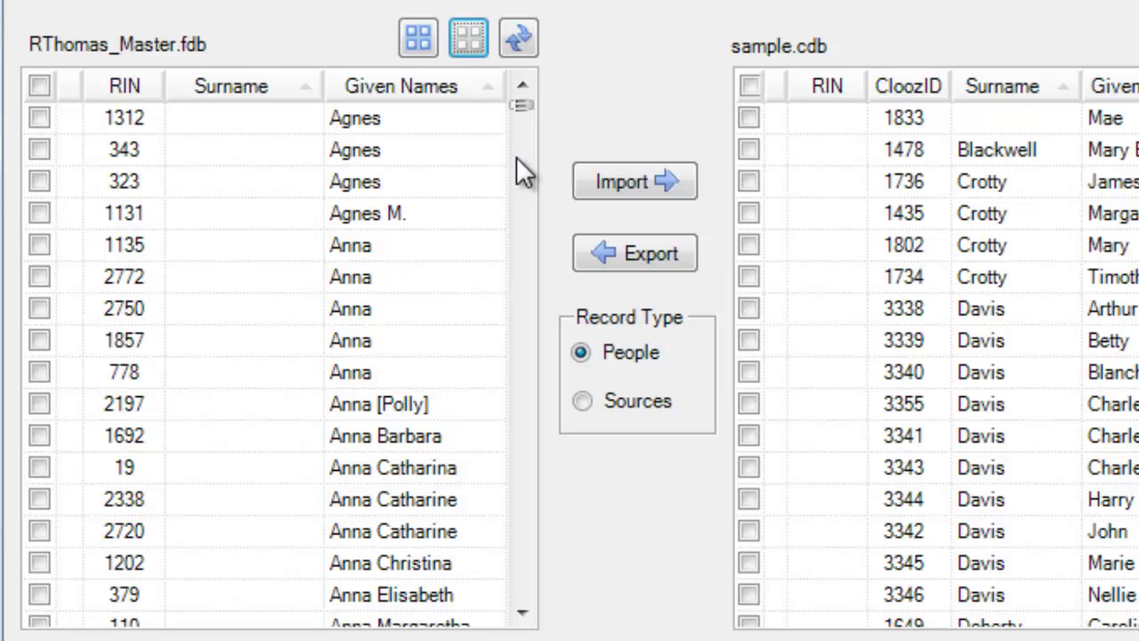
Step: Mark the range of Legacy people from RIN 1131 through RIN 1202 for import and unmark them again
left_click(159, 214)
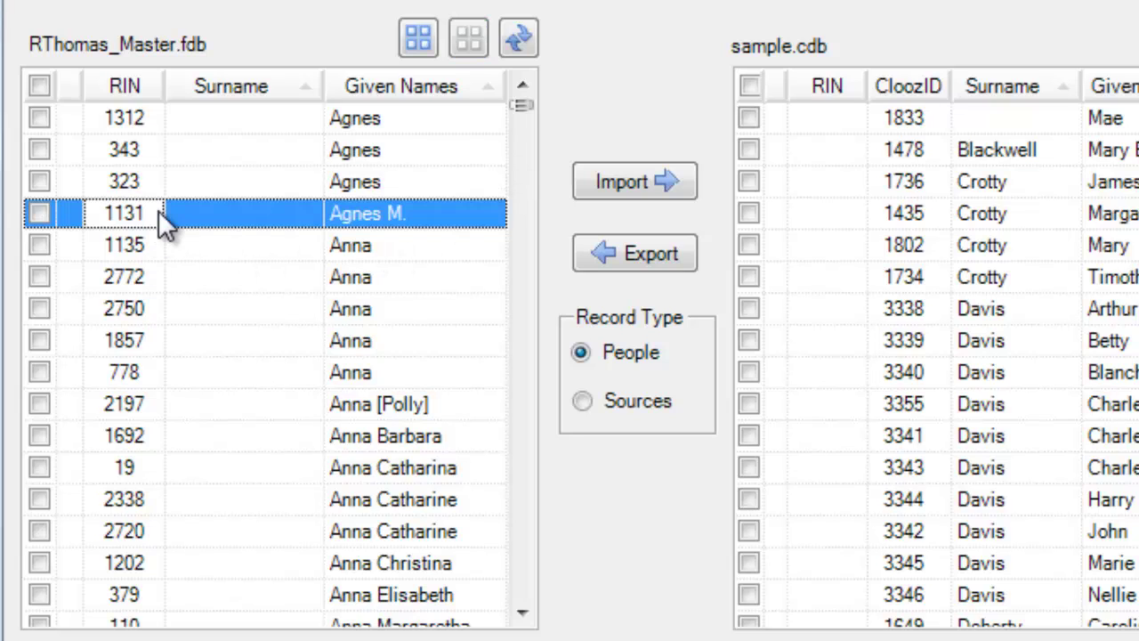
left_click(177, 564, "shift")
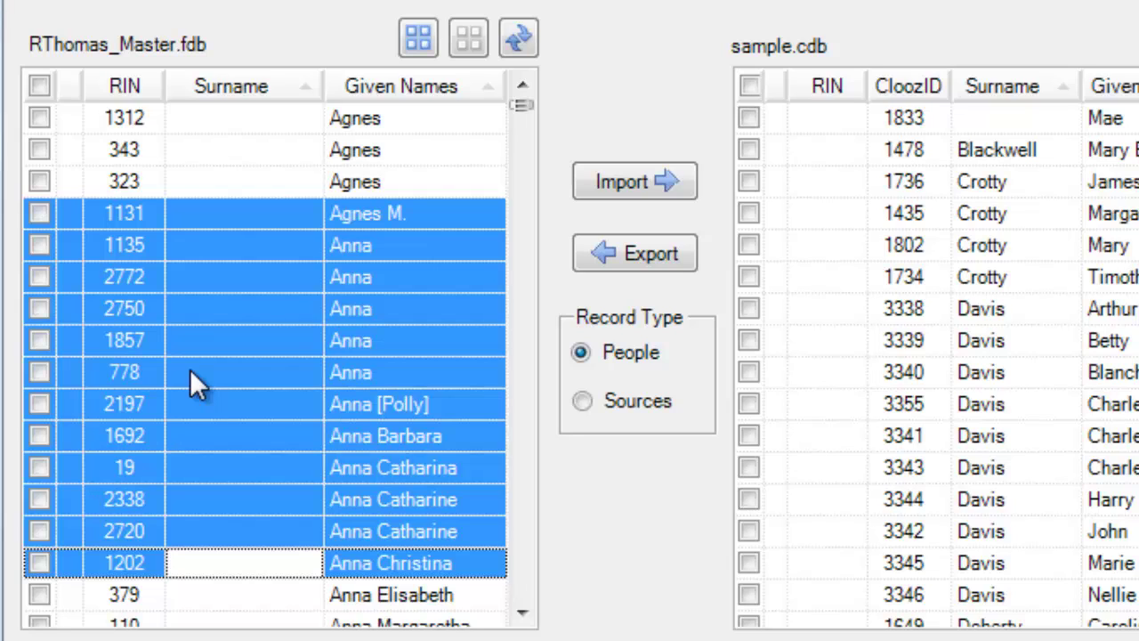
right_click(199, 343)
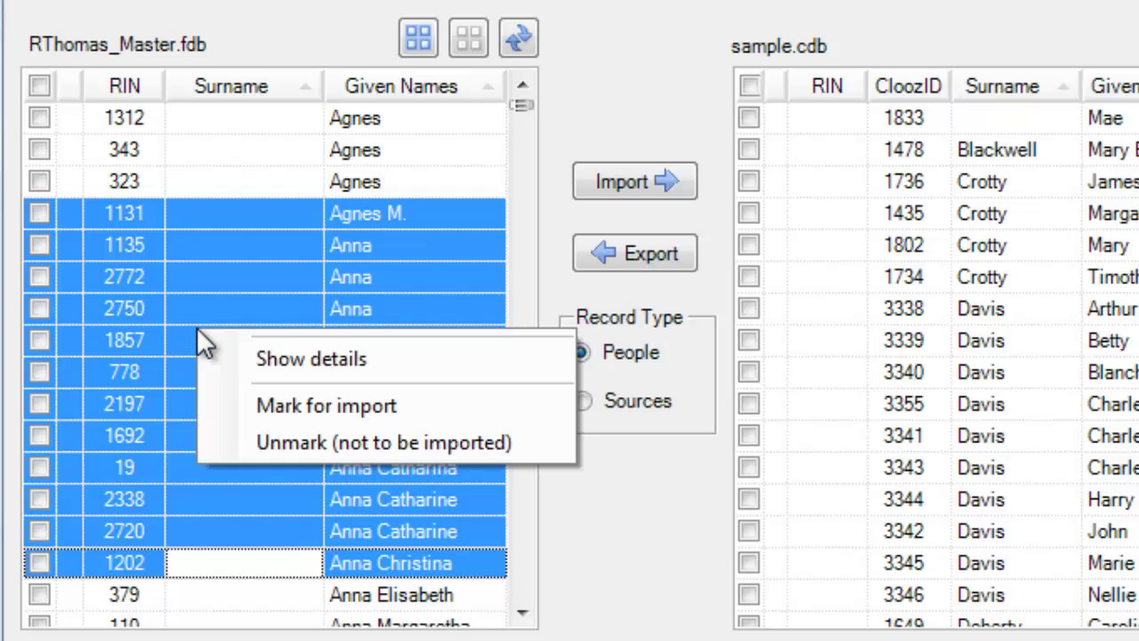
left_click(355, 406)
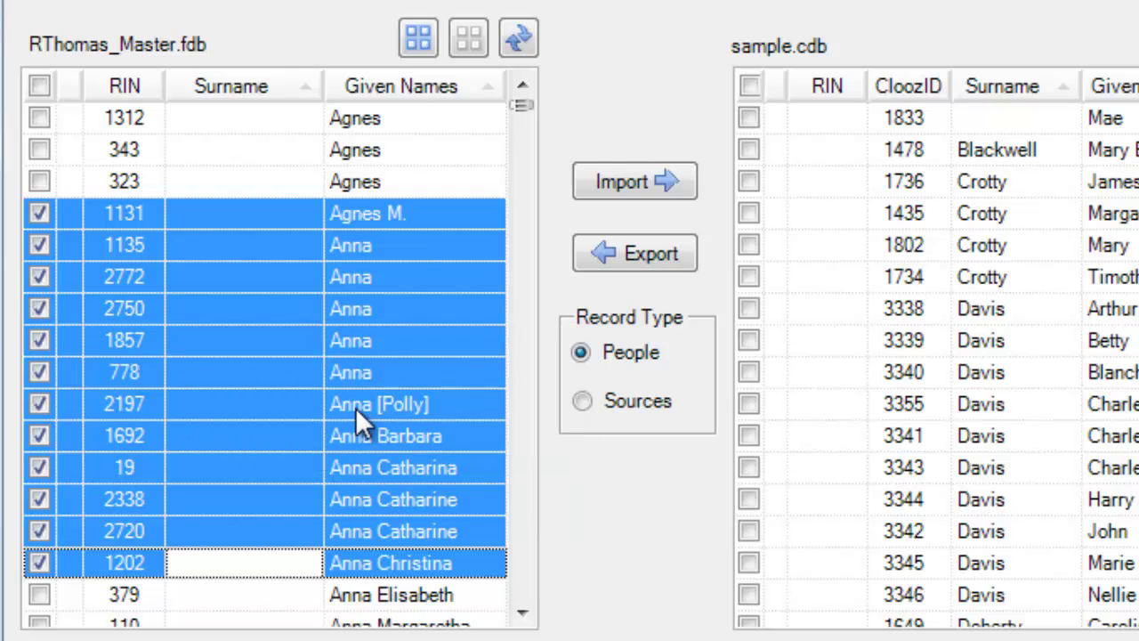
right_click(199, 355)
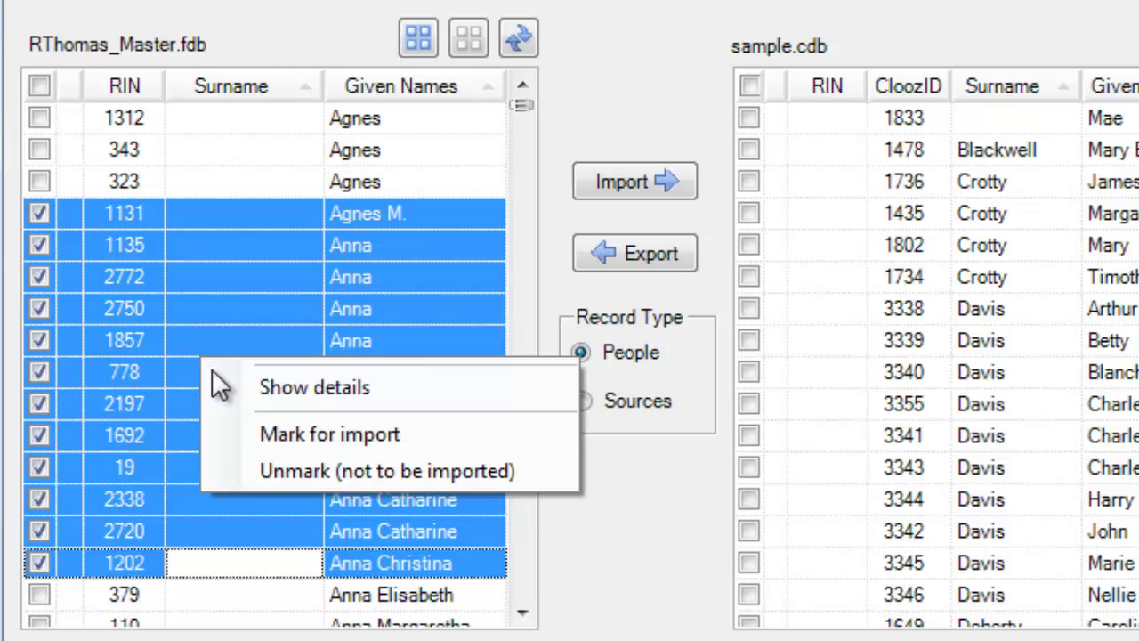
left_click(286, 476)
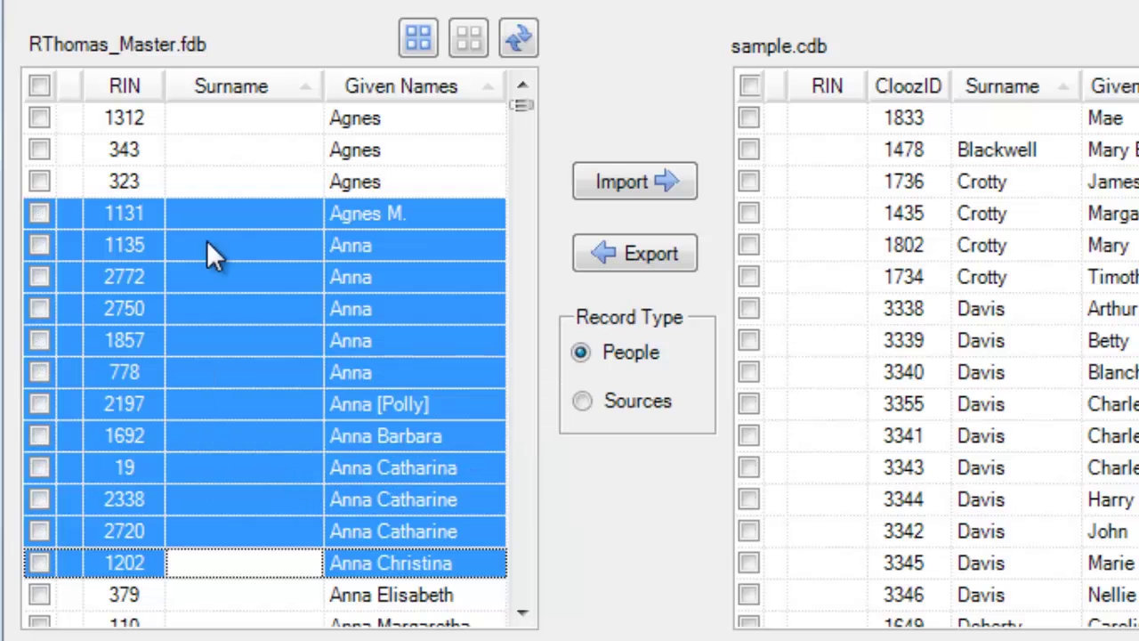
Step: Import the person with RIN 1427 from the Legacy database into the Clooz database
left_click(199, 154)
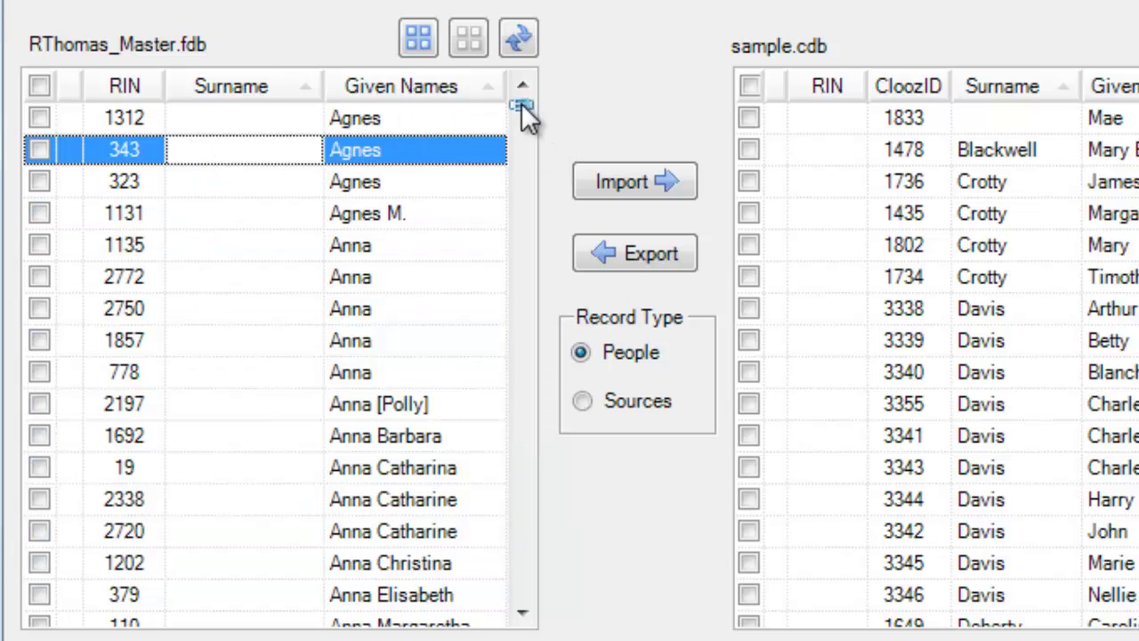
left_click_drag(525, 116, 289, 411)
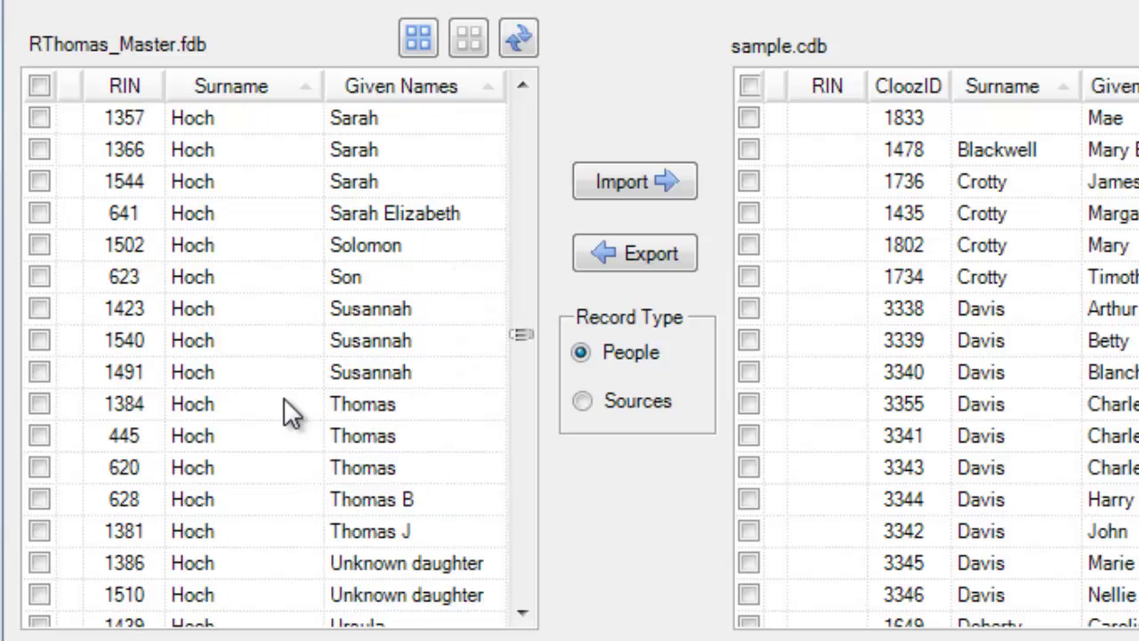
scroll(261, 276, "up", 6)
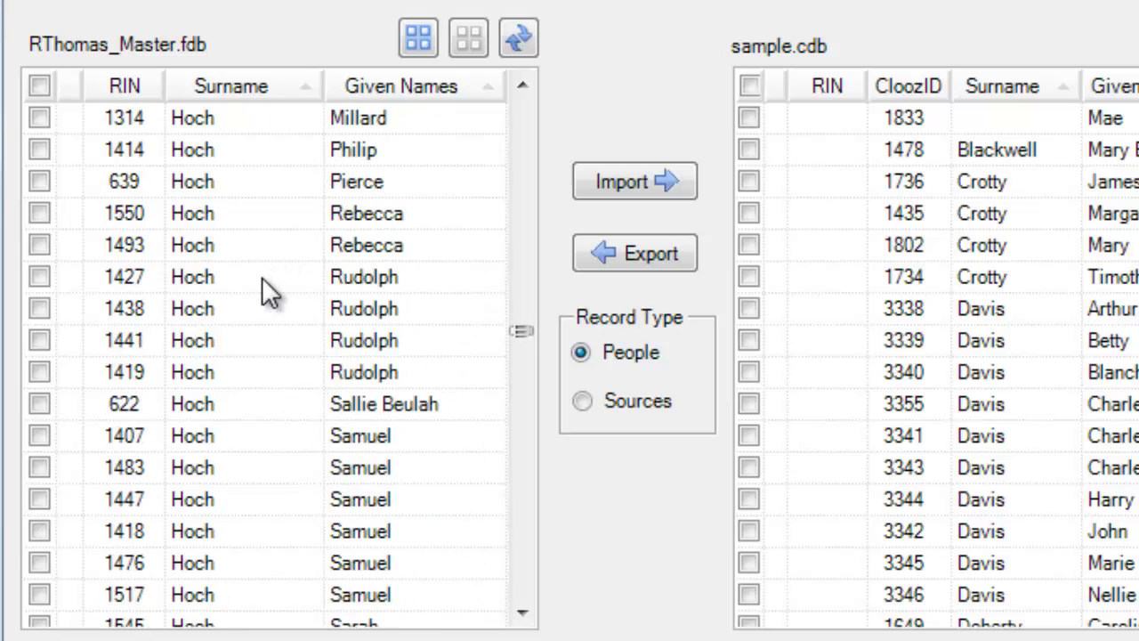
left_click(216, 272)
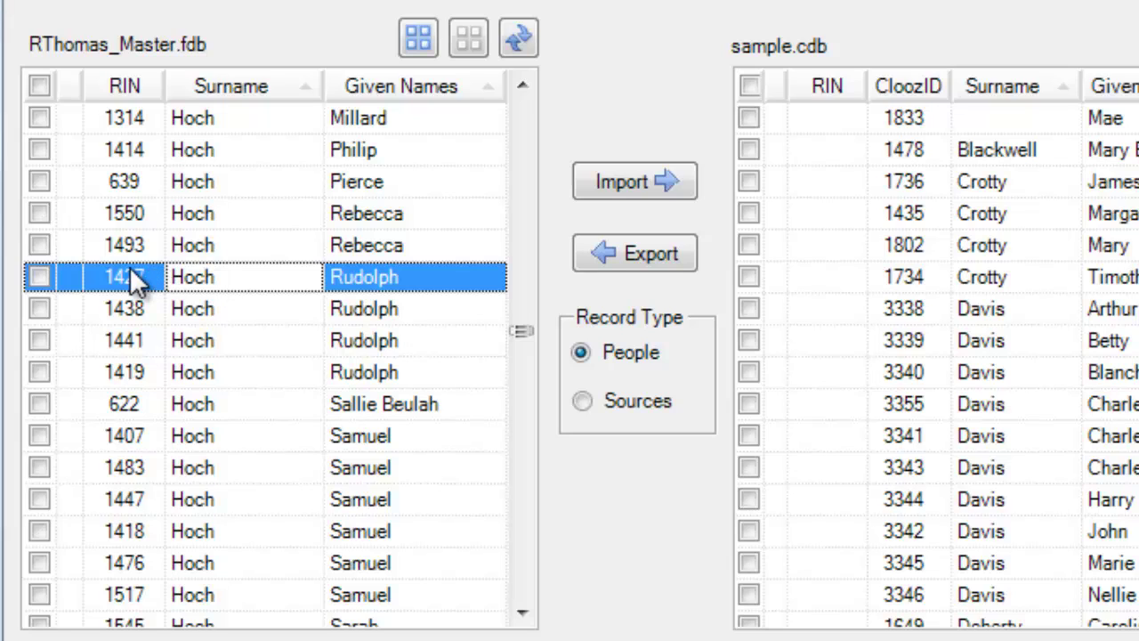
left_click(40, 276)
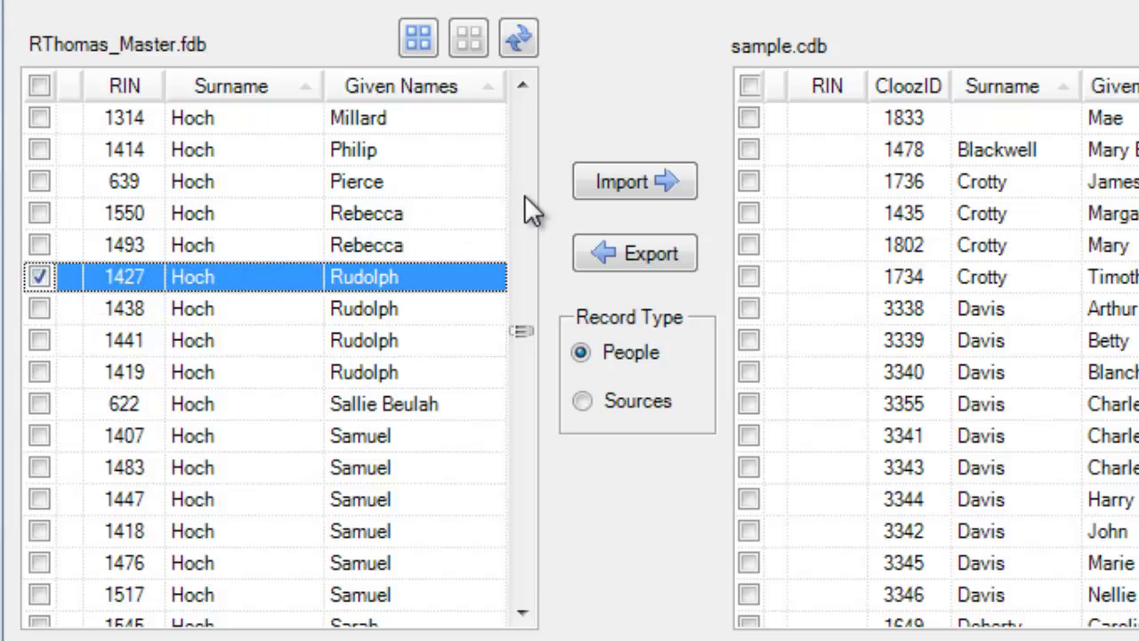
left_click(645, 187)
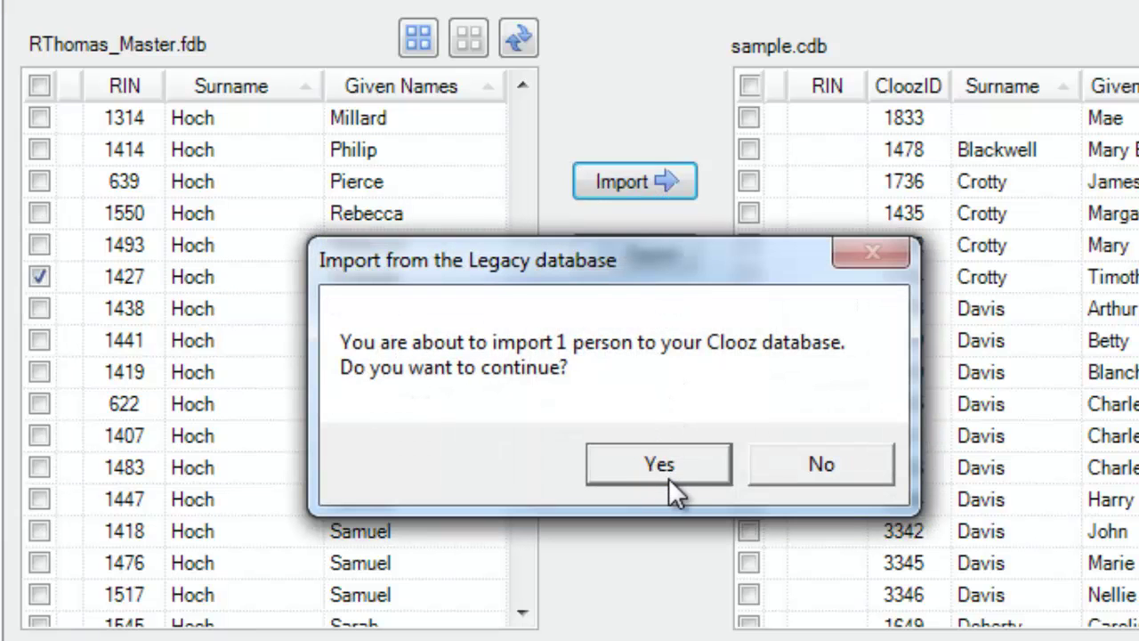
left_click(673, 475)
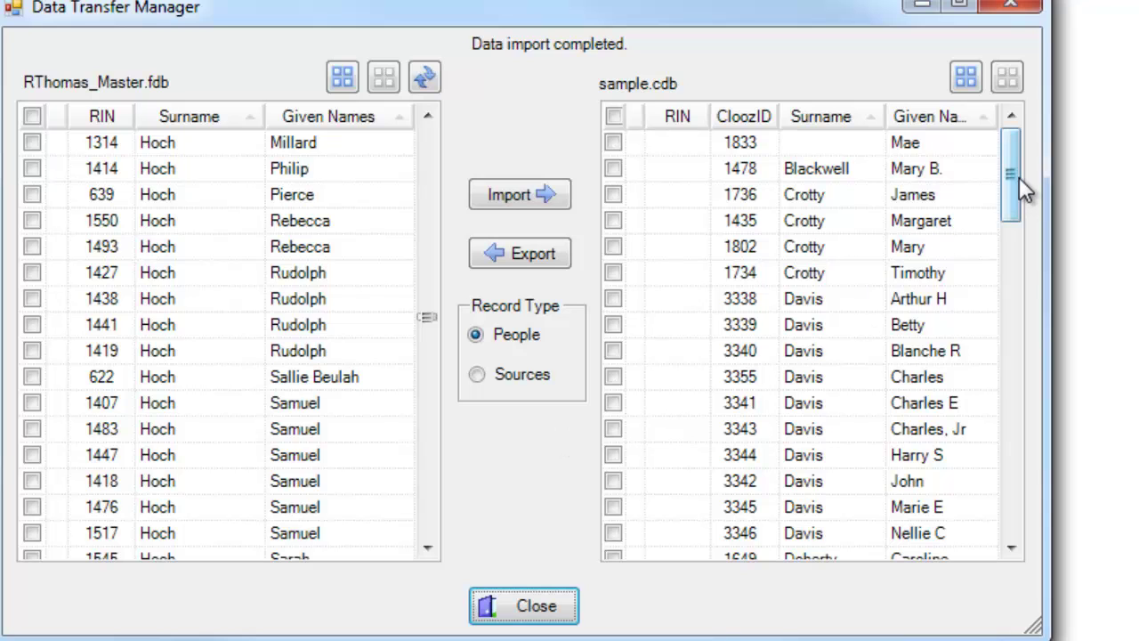
Step: Link the Clooz person with CloozID 3357 to RIN 639, check the link in the list, and close the Data Transfer Manager
left_click_drag(1013, 171, 984, 359)
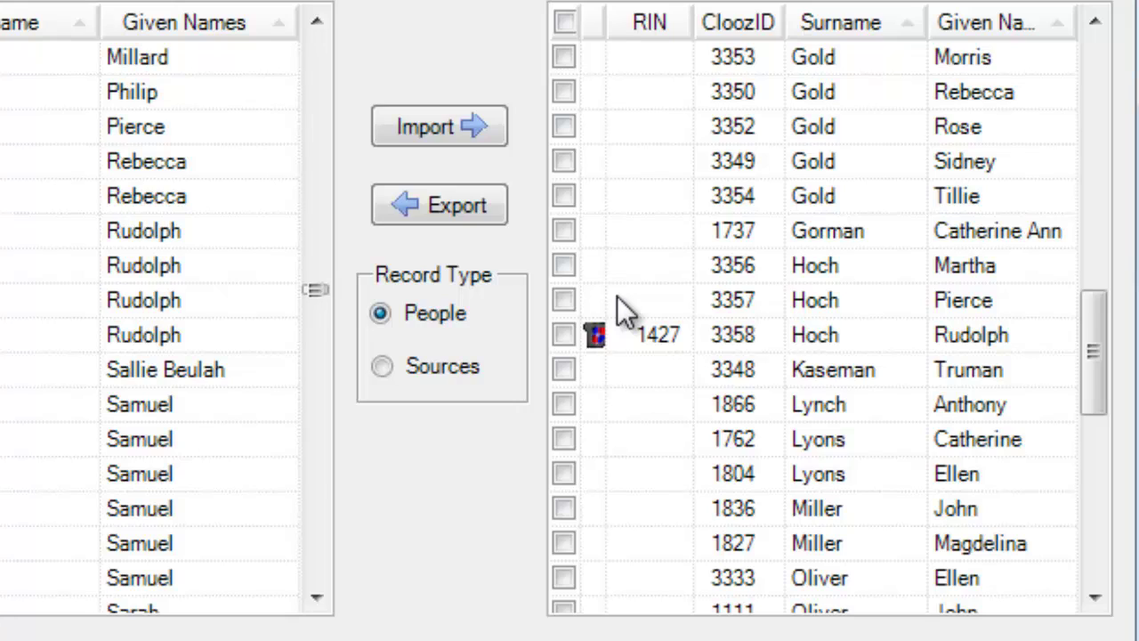
left_click(620, 299)
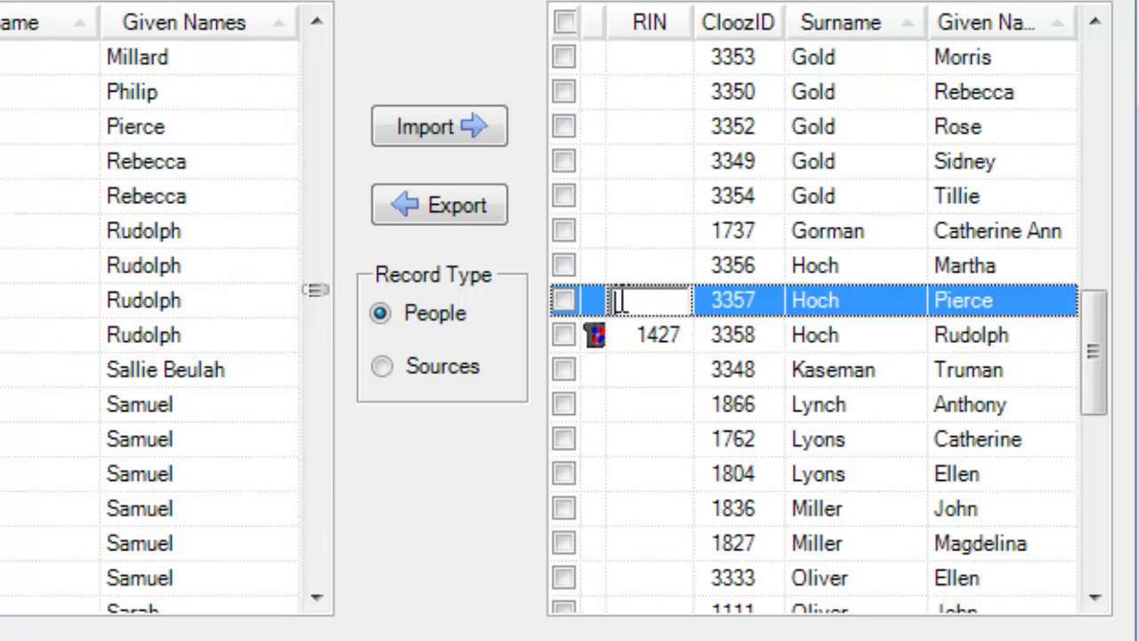
type("639")
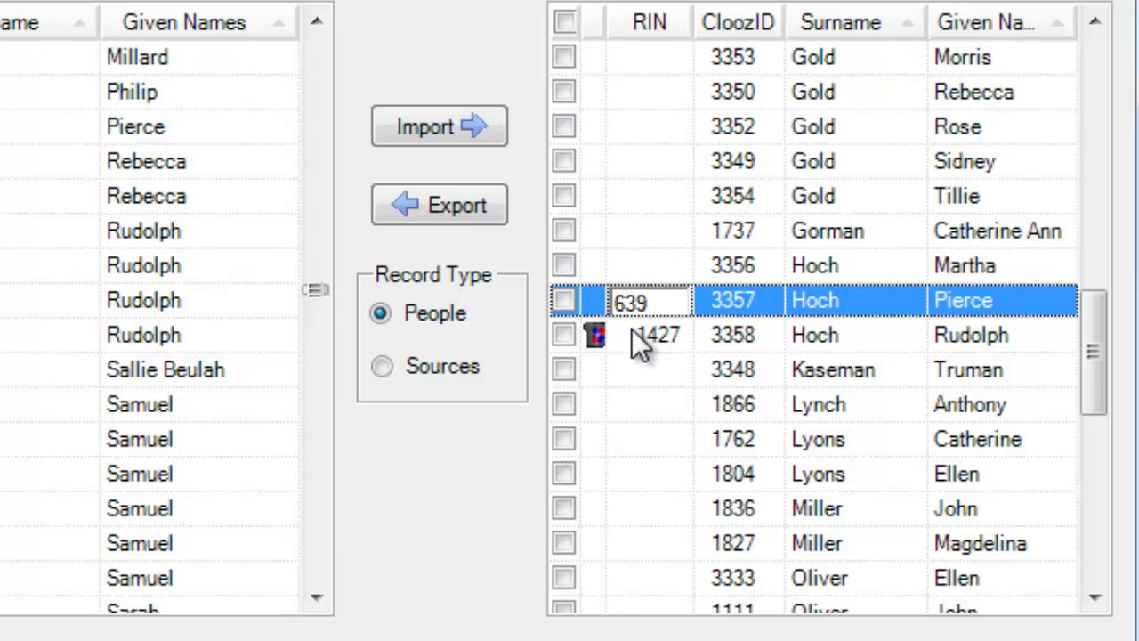
key("Return")
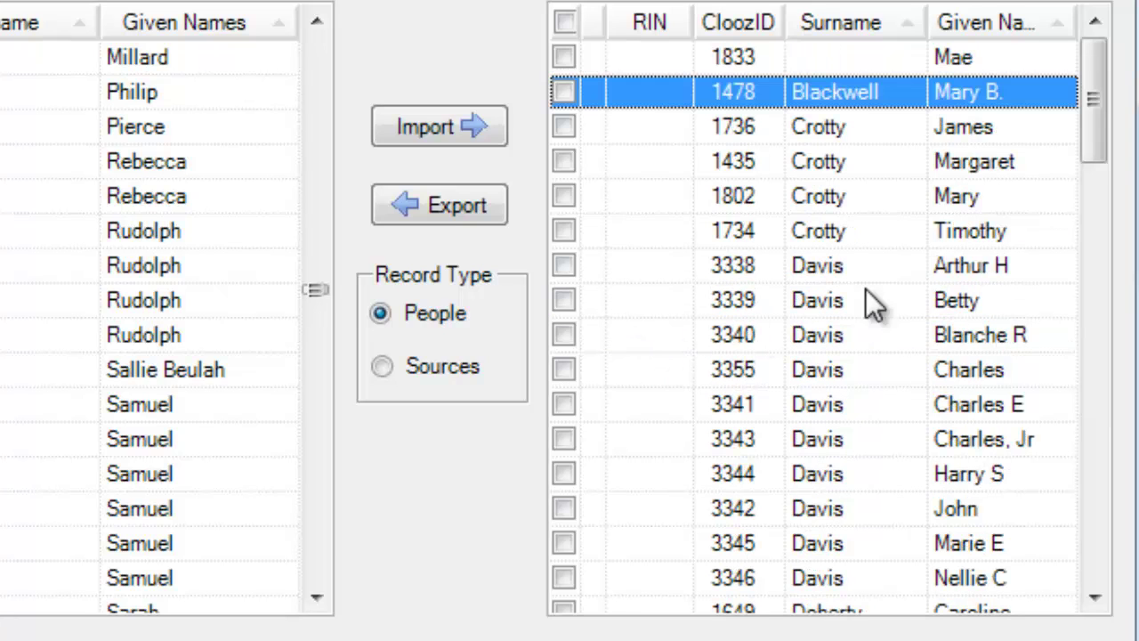
left_click_drag(1092, 84, 1059, 340)
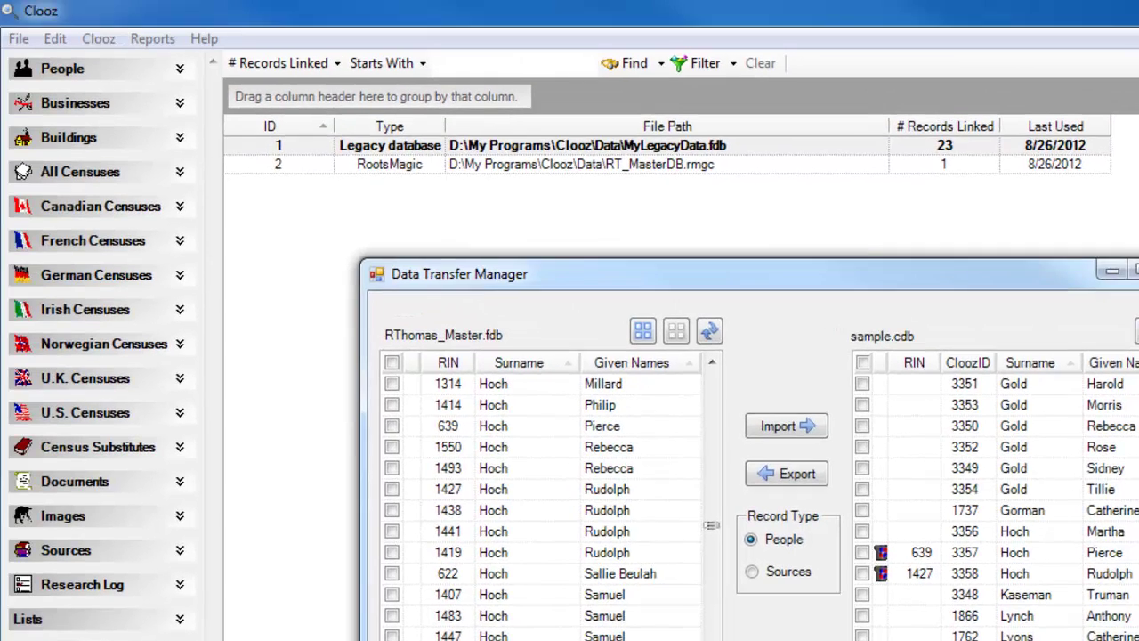
left_click(758, 636)
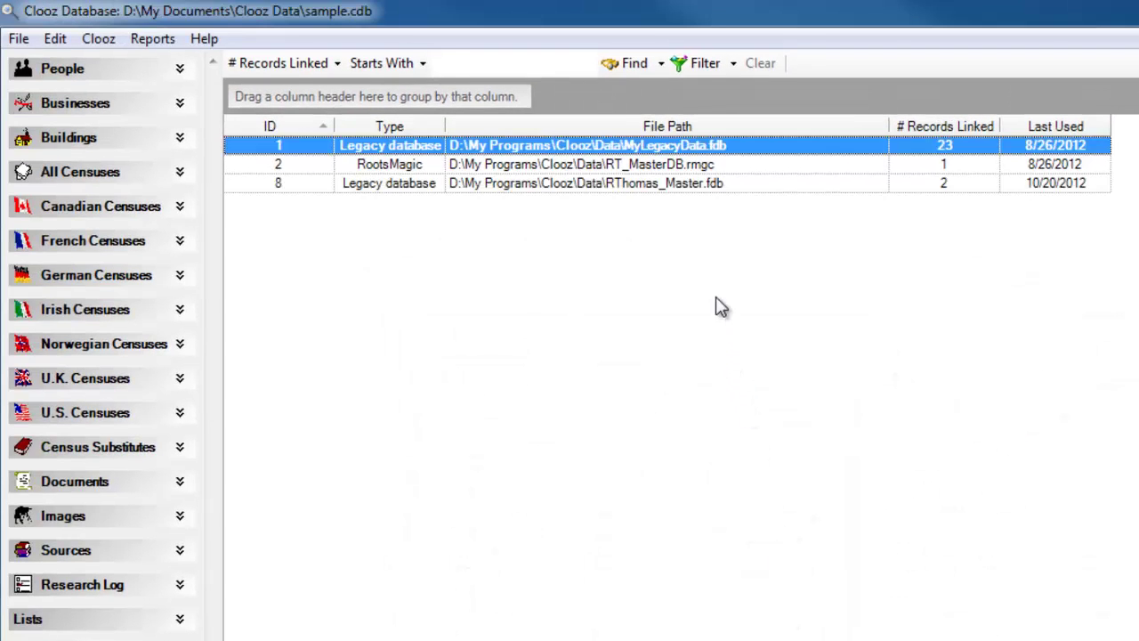